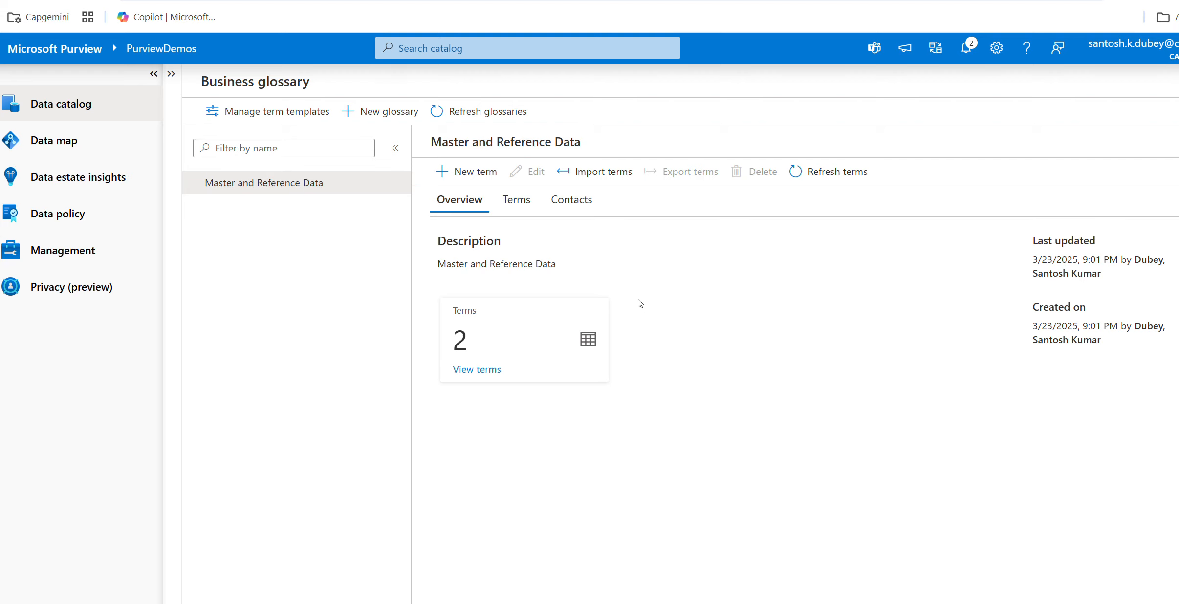
Step: Start a new business glossary named Glossary and assign its steward, leaving the description empty
left_click(391, 112)
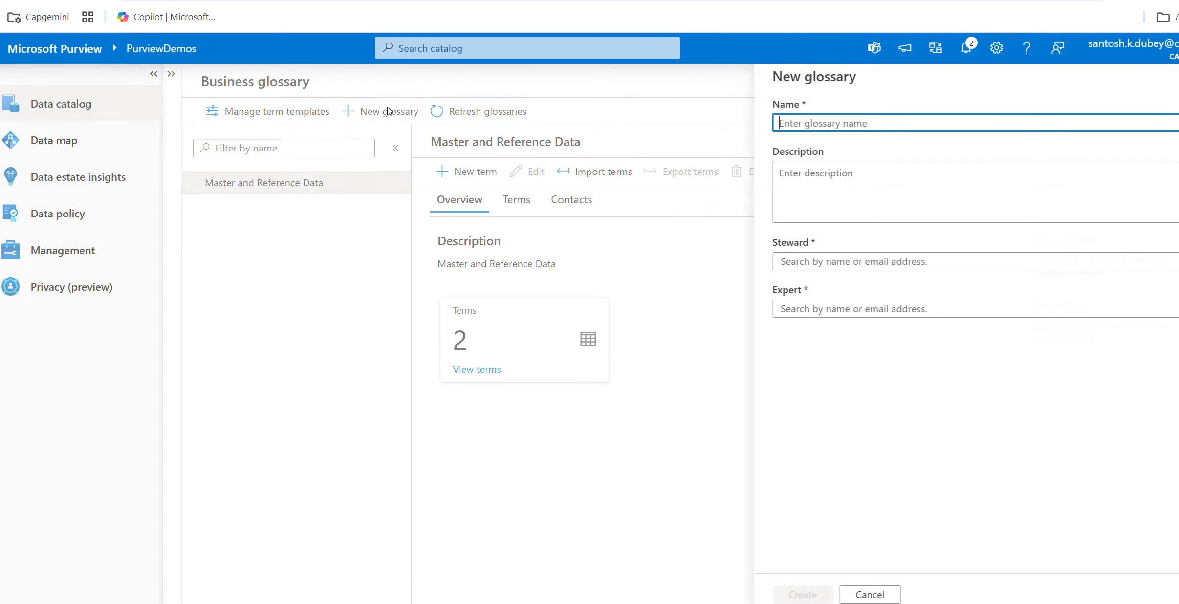
type("Glossary")
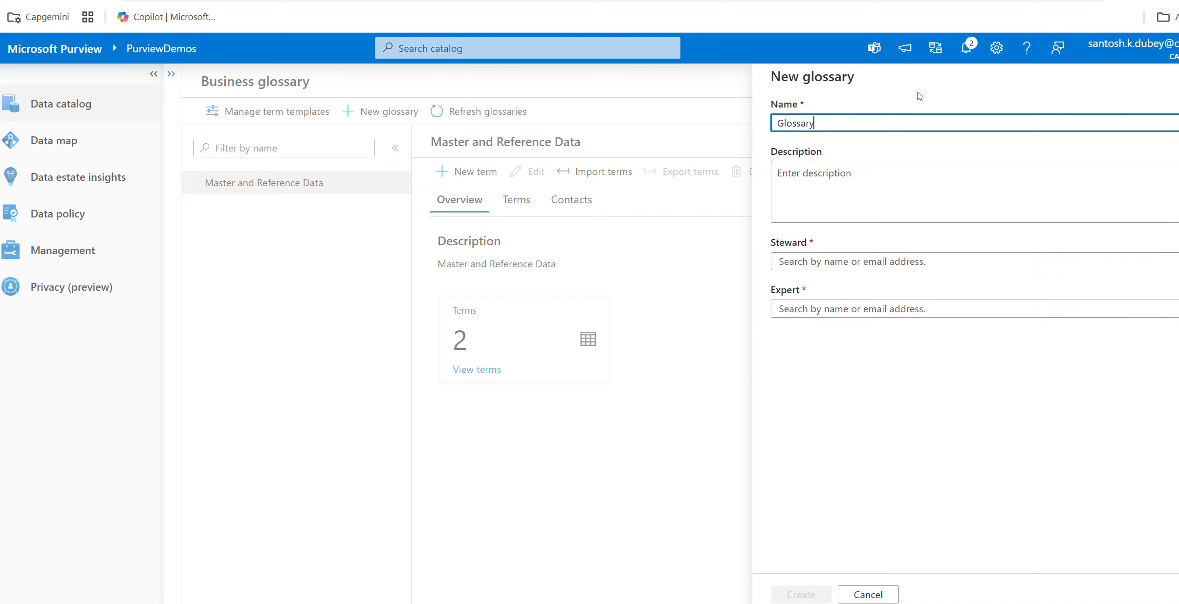
key("Tab")
key("Tab")
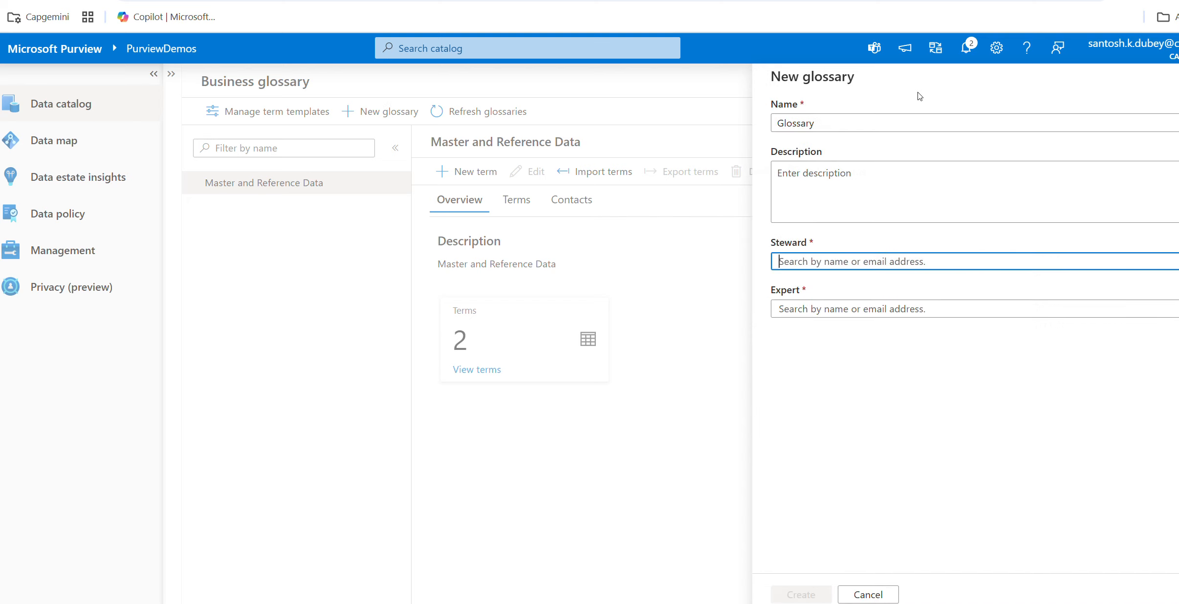
key("shift+Tab")
key("Tab")
type("san")
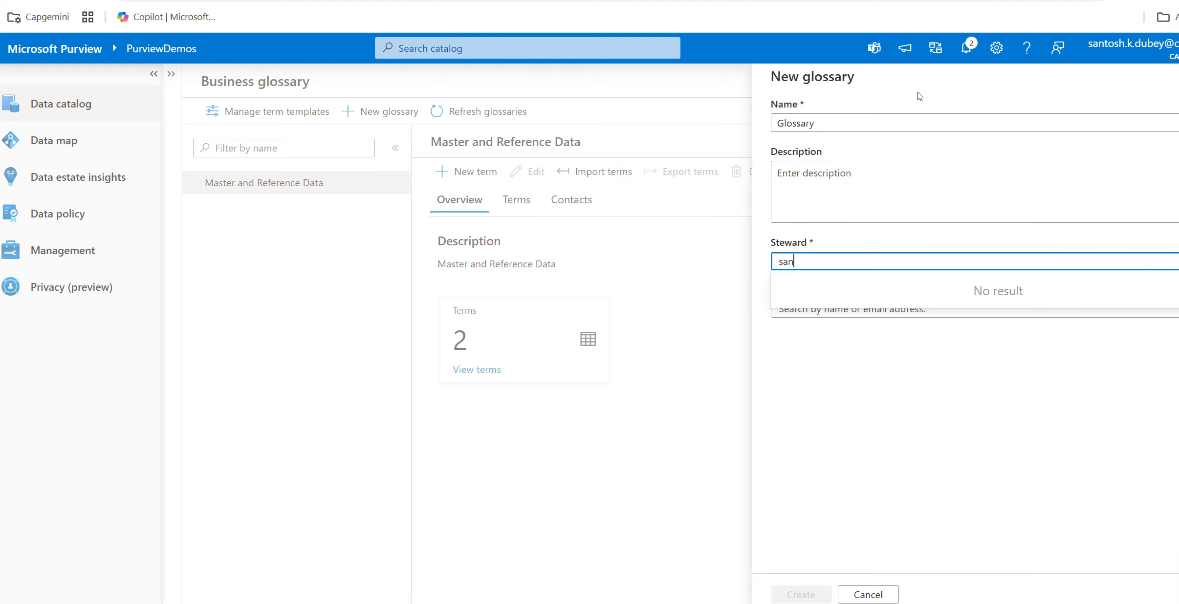
type("tok.du")
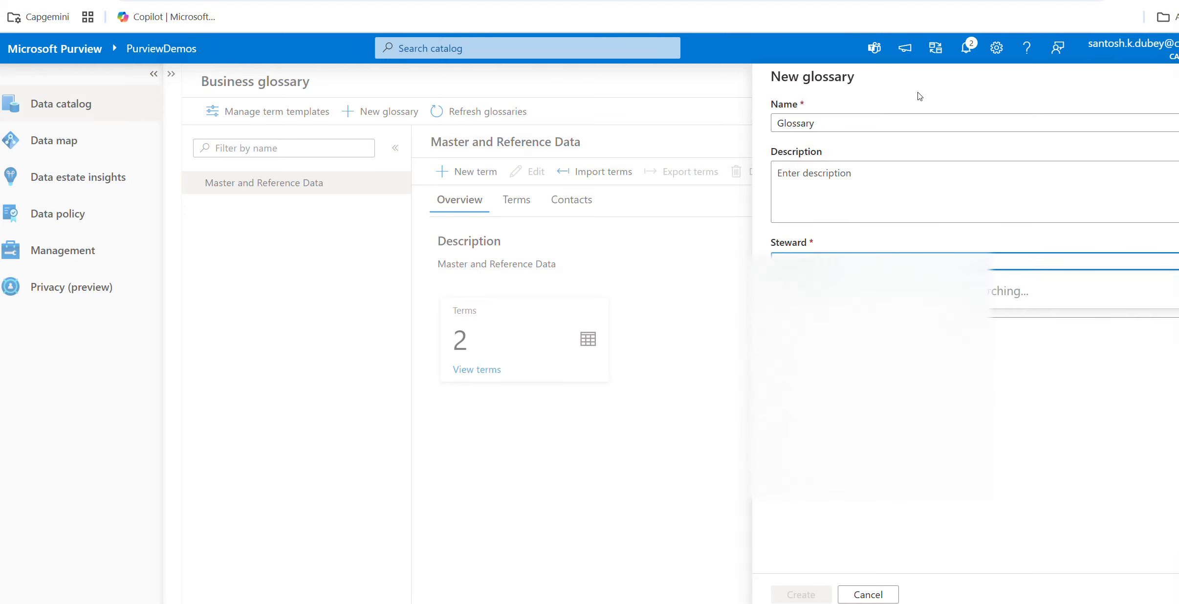
type("c")
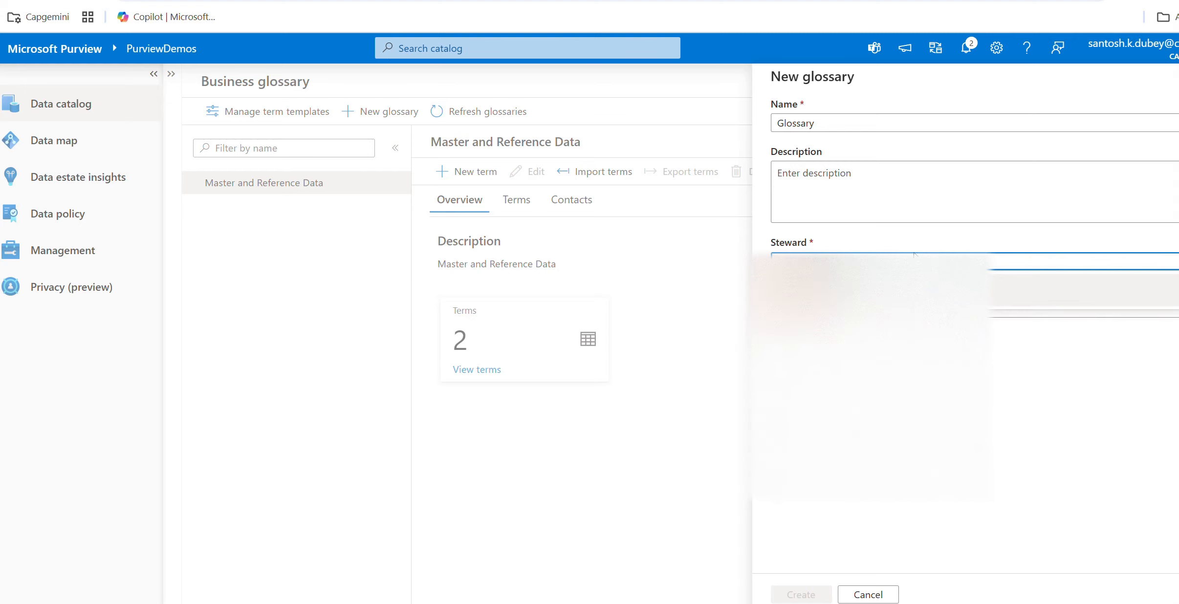
left_click(868, 291)
Step: Assign the expert for the new glossary and create it
left_click(885, 373)
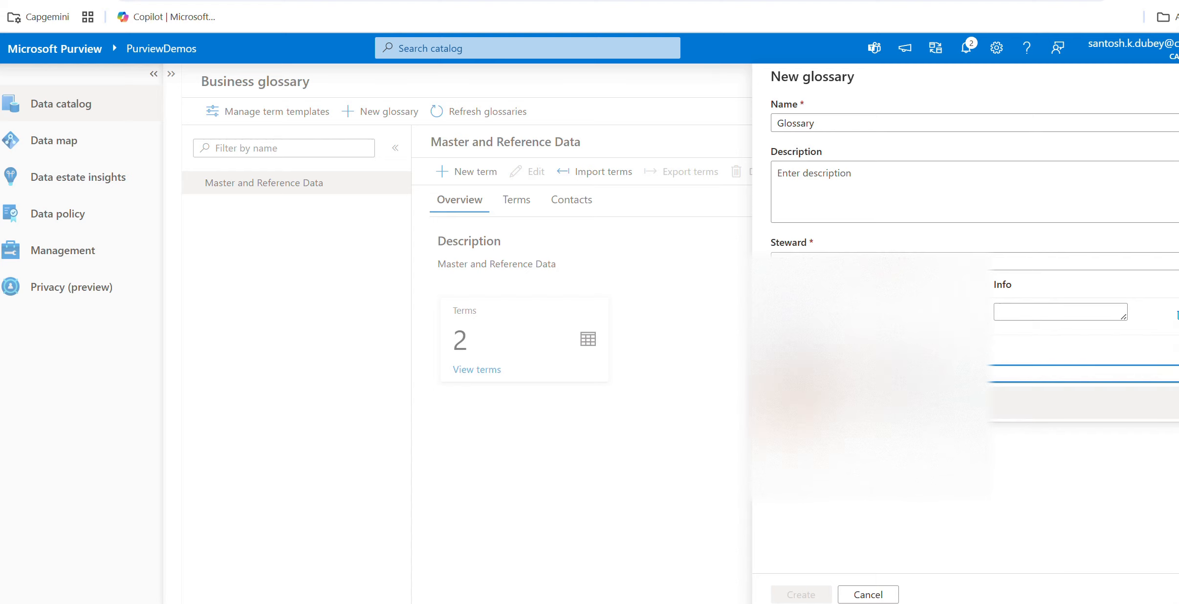
left_click(868, 403)
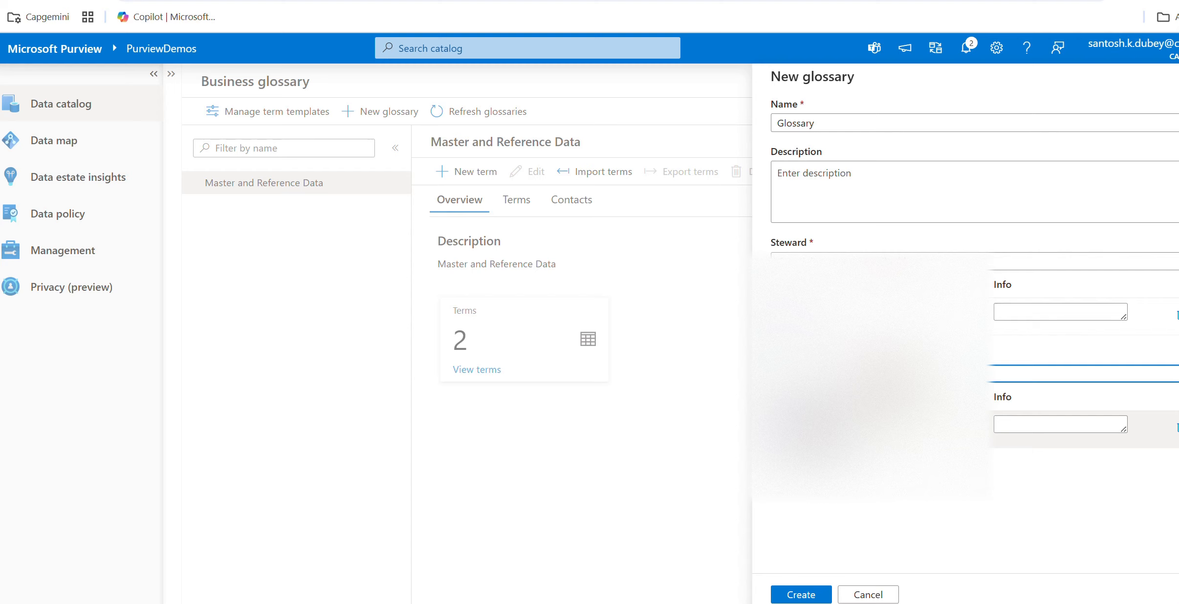
left_click(809, 594)
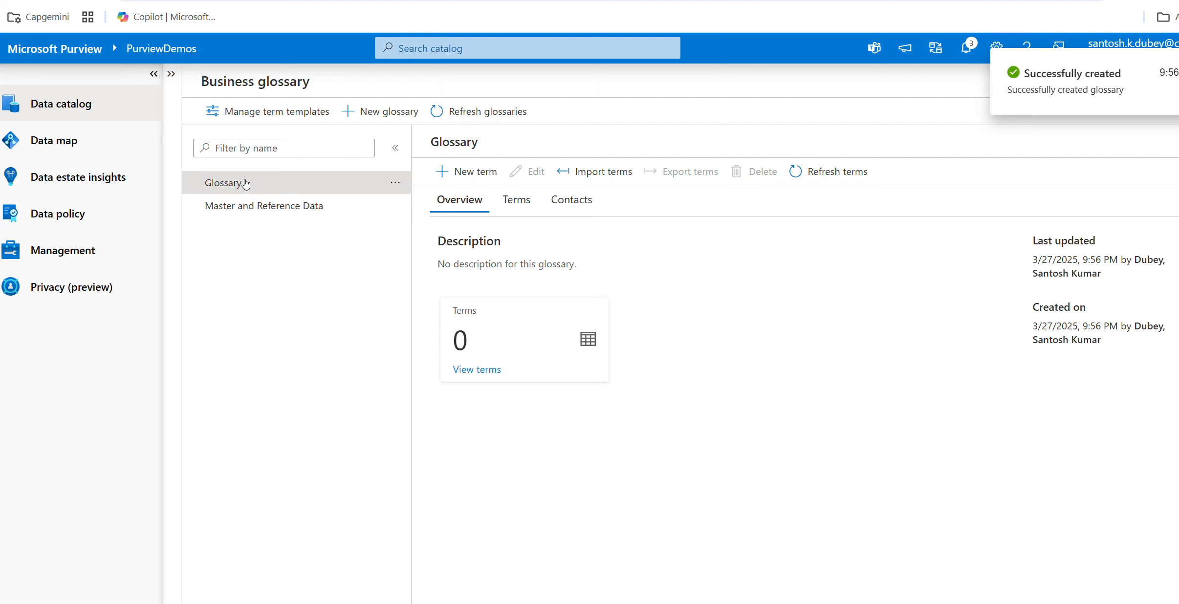
Step: Look at the blank new term template form for a term in Glossary and go back to the template choice
left_click(468, 175)
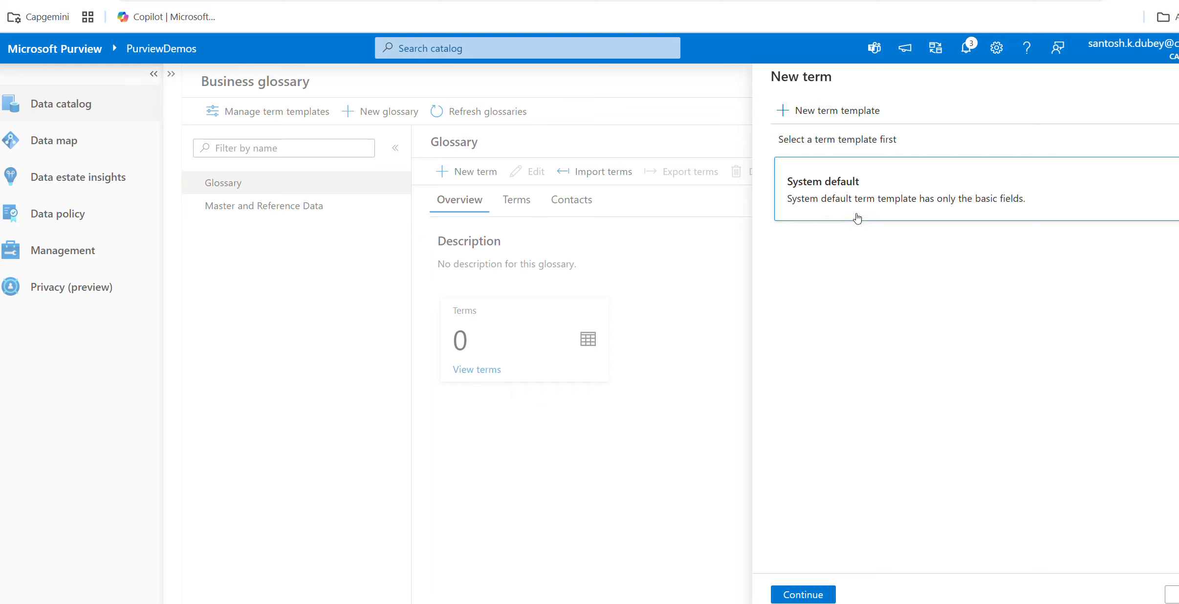
left_click(838, 116)
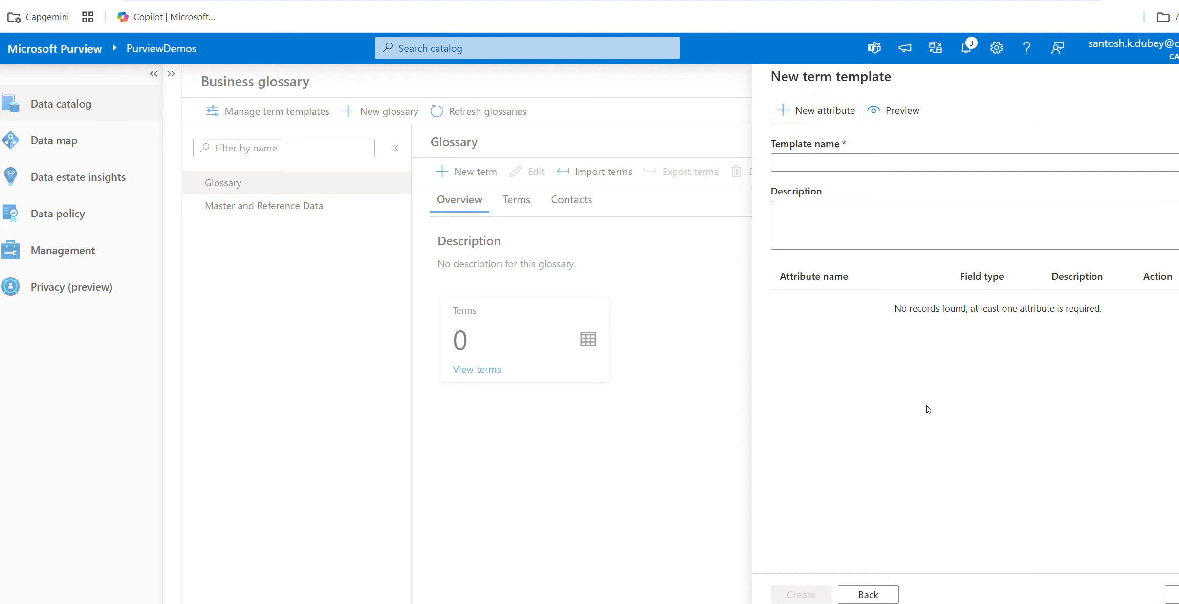
left_click(880, 596)
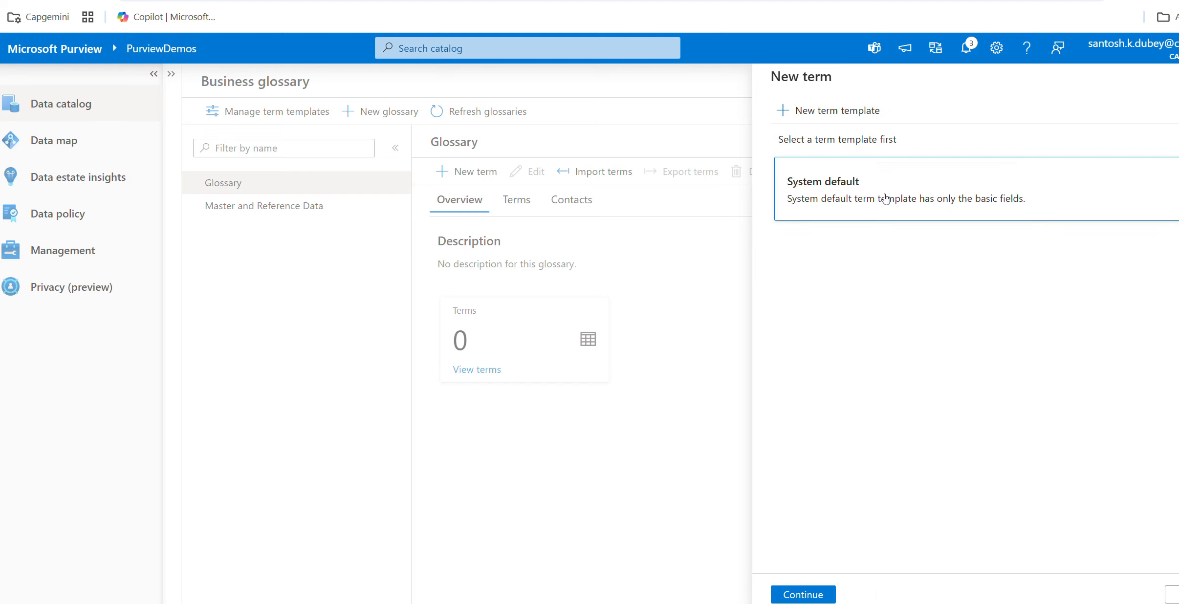
Step: Examine the new term form based on the System default template, including its status options, and return to Glossary
left_click(804, 594)
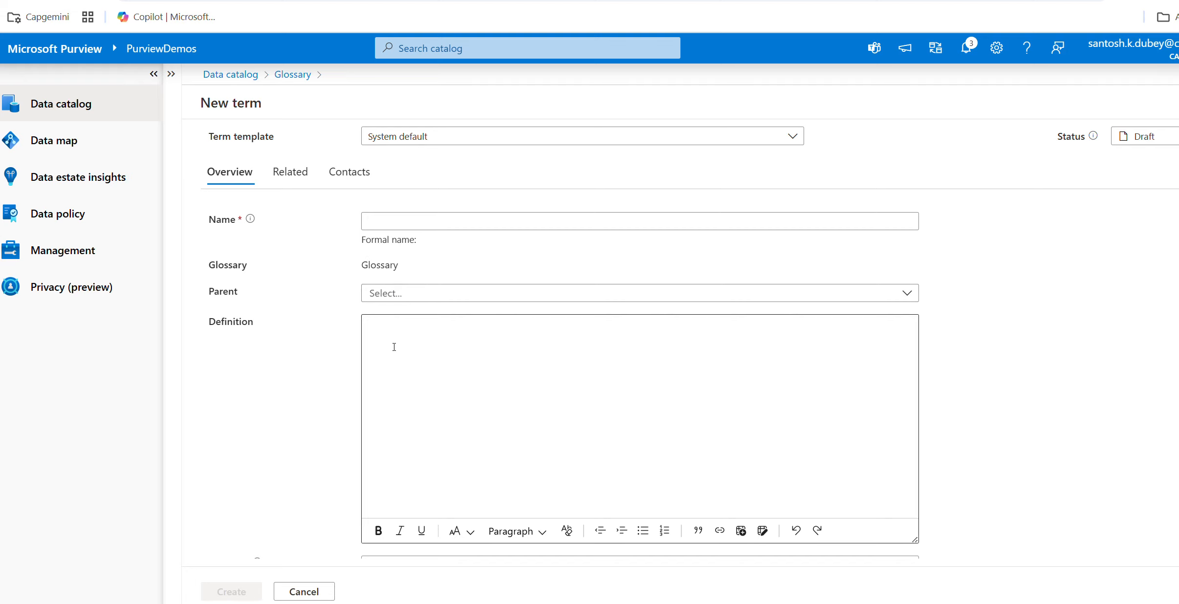
scroll(564, 375, "down", 2)
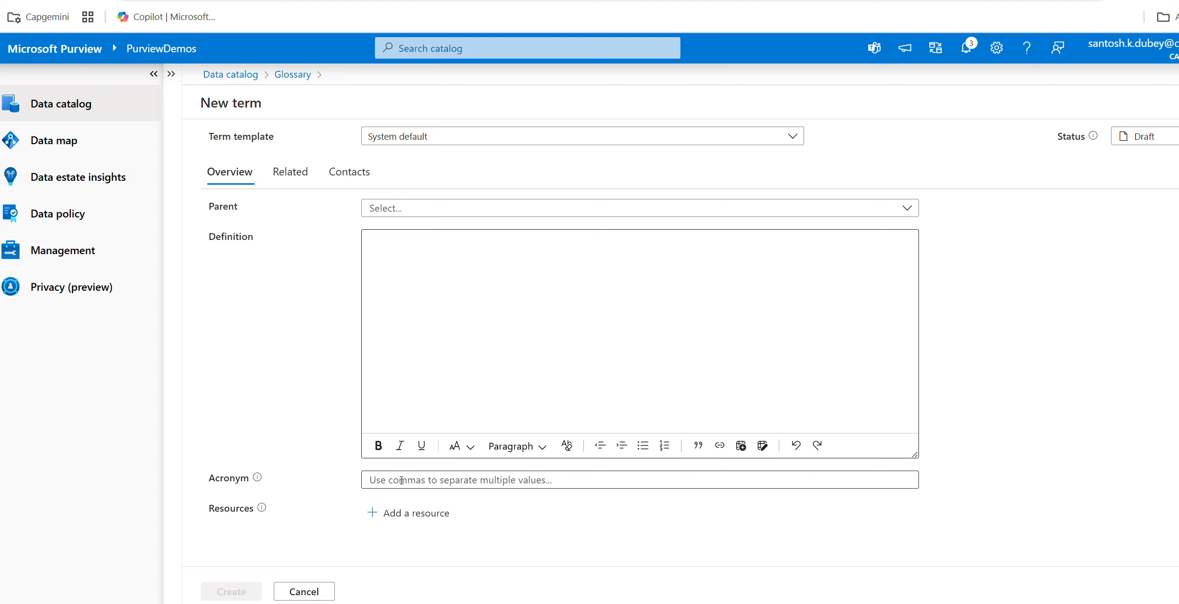
left_click(1157, 135)
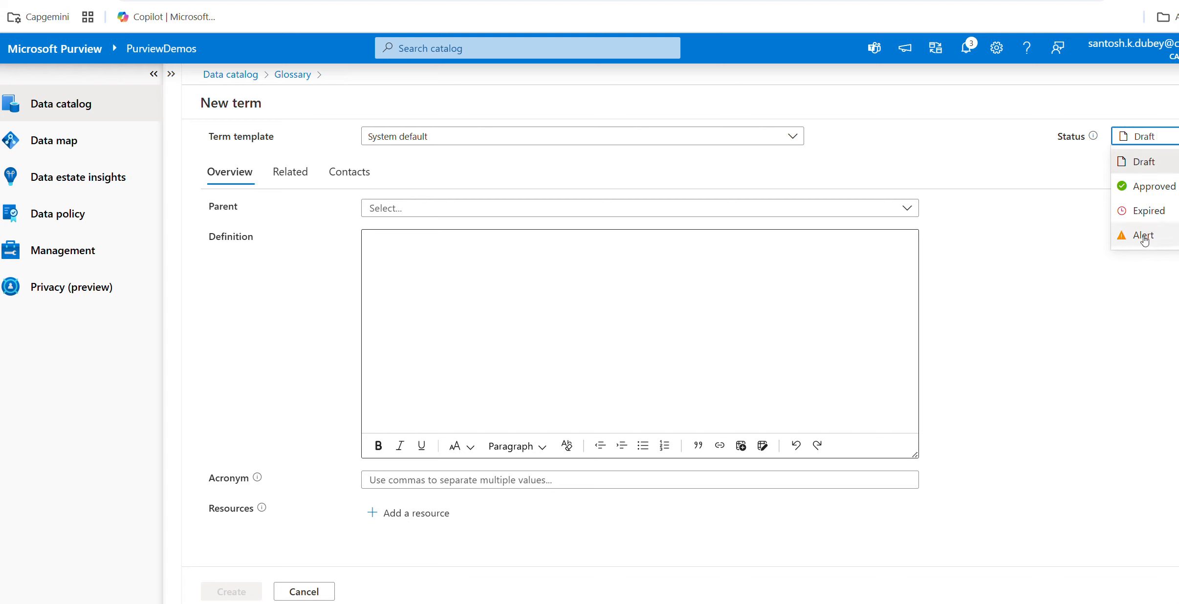
left_click(1059, 251)
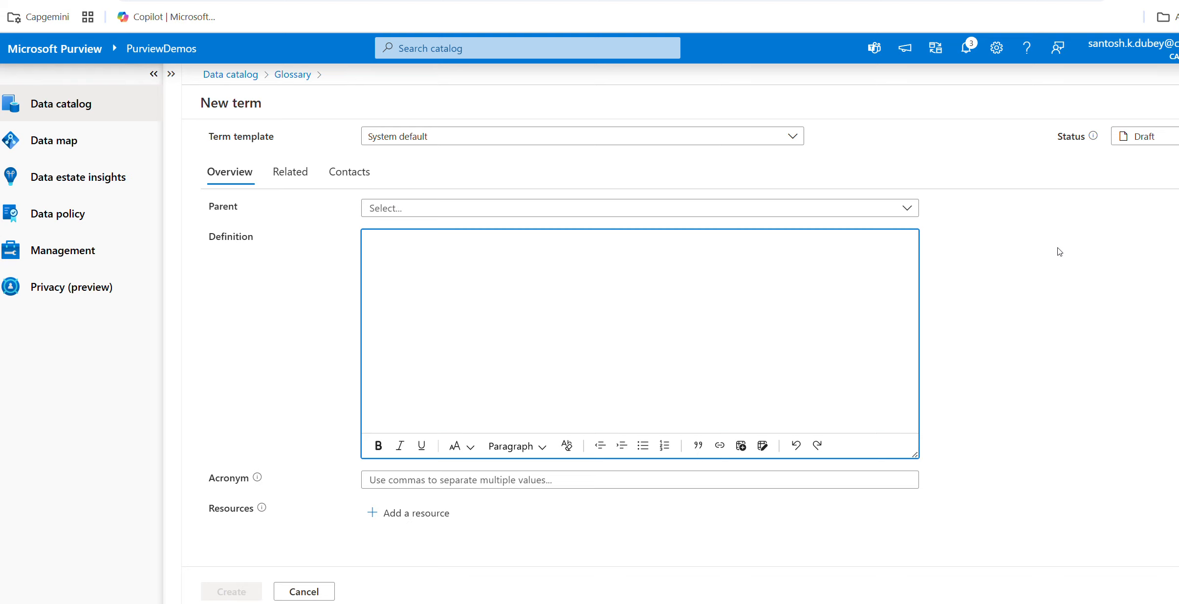
left_click(288, 77)
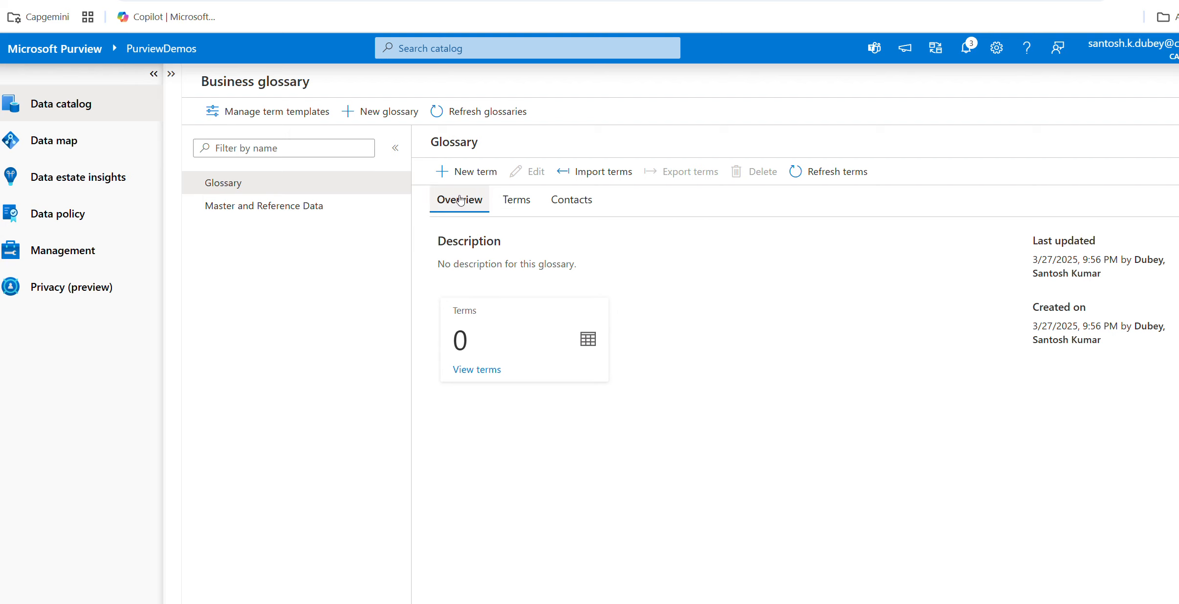
Step: Start a new term template from Glossary and name it GlossaryTermCustomTemplate
left_click(459, 172)
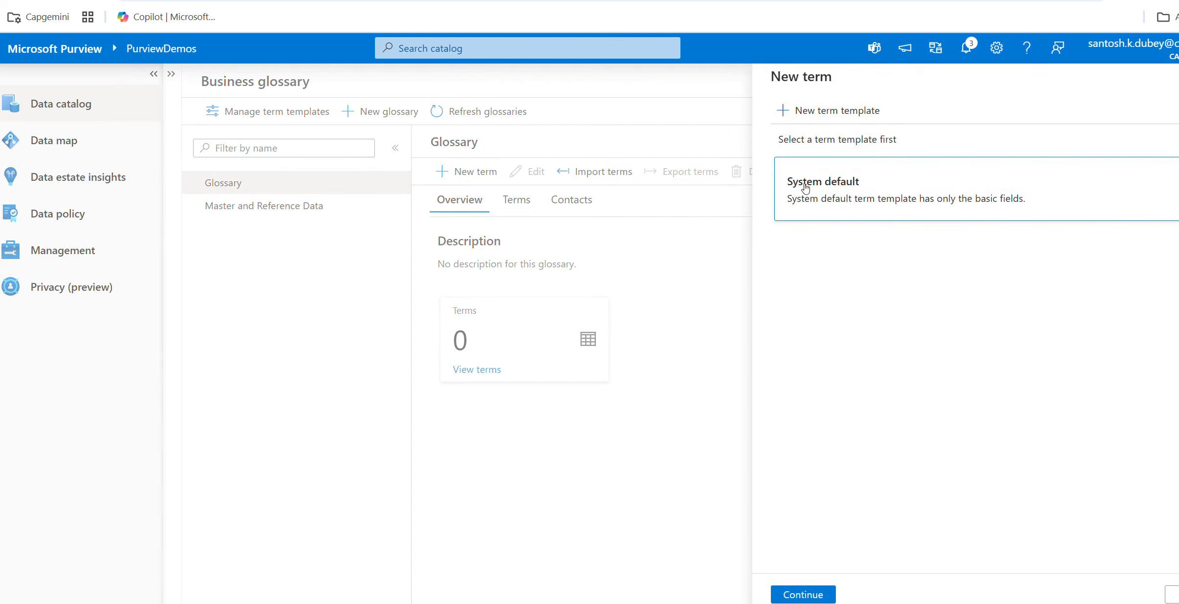
left_click(829, 118)
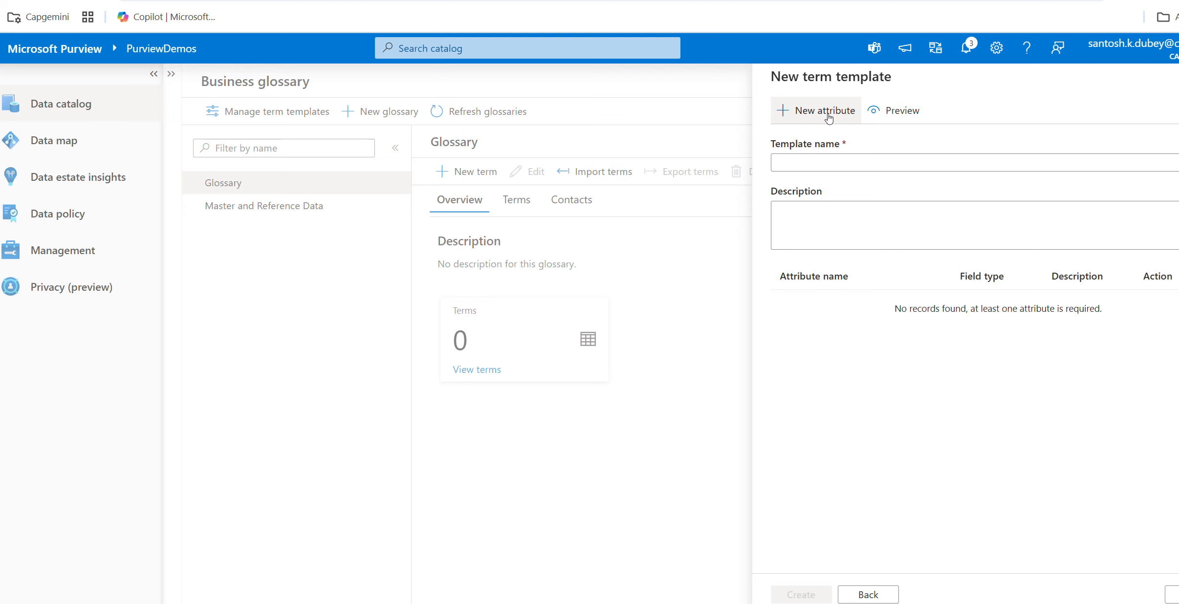
left_click(835, 163)
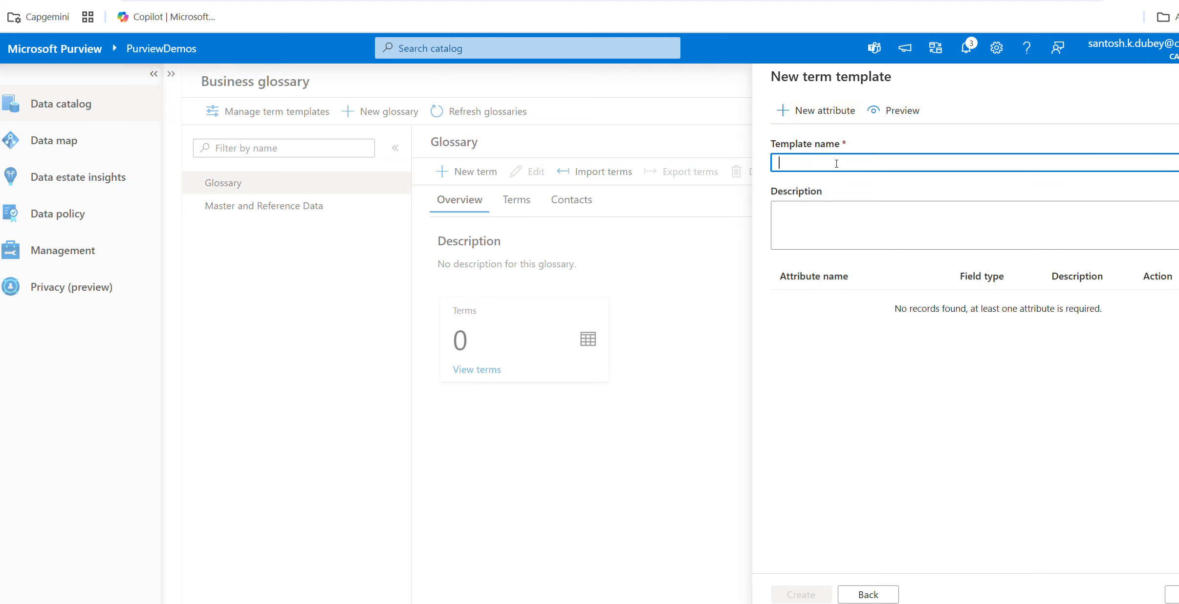
type("GlossaryTEermCustomTemplate")
left_click(824, 230)
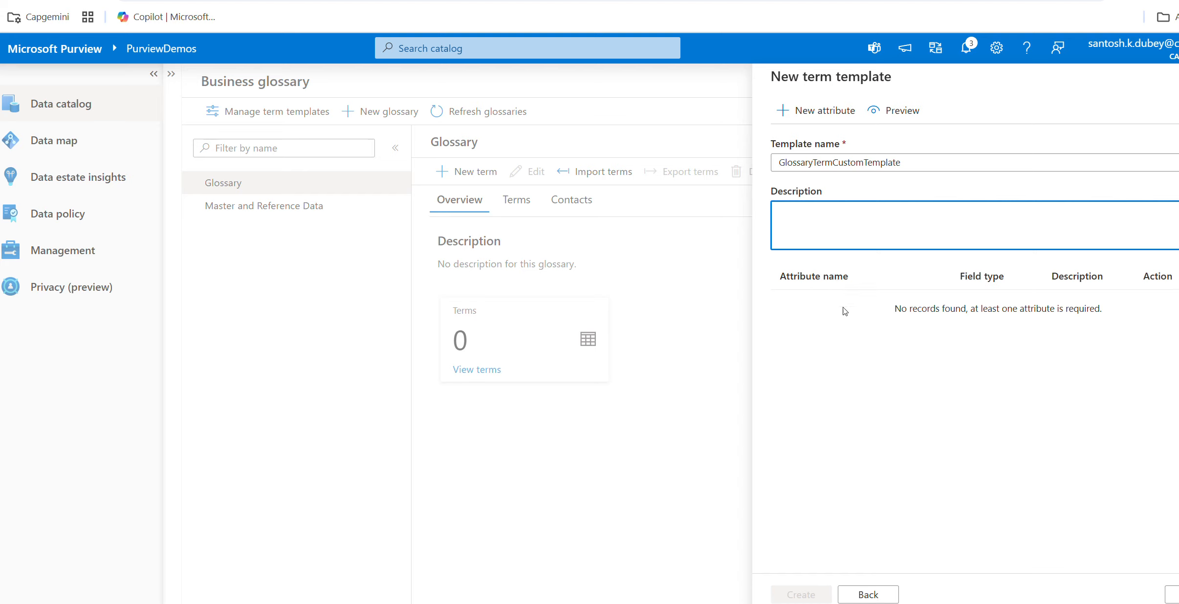
Step: Add an attribute named Attribute1 with field type Text to the template
left_click(817, 114)
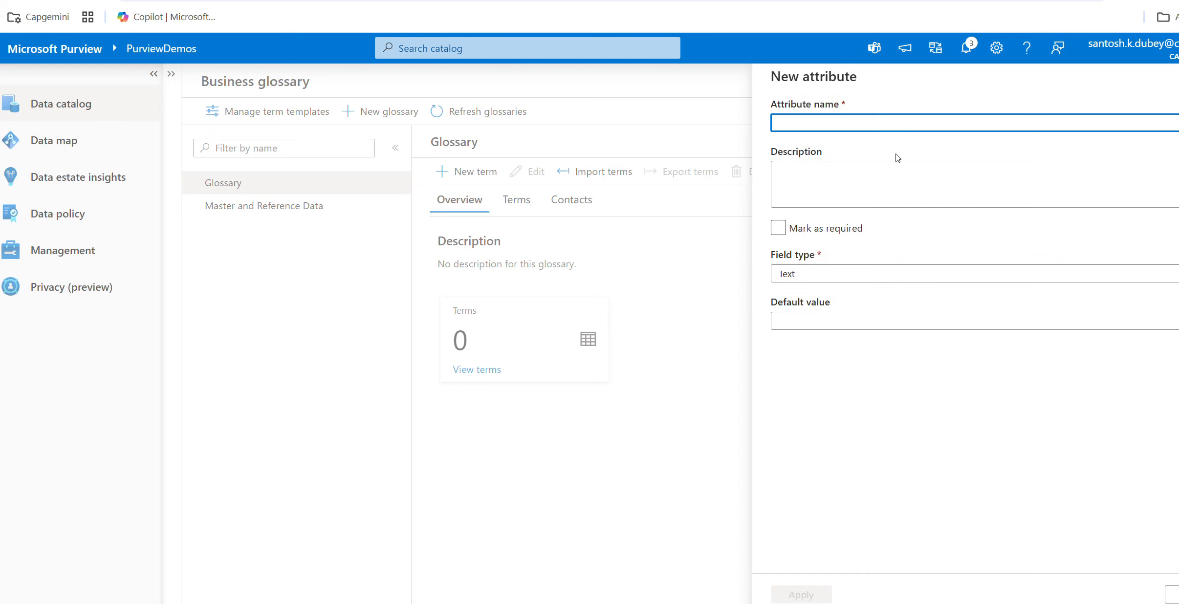
type("Attribute1")
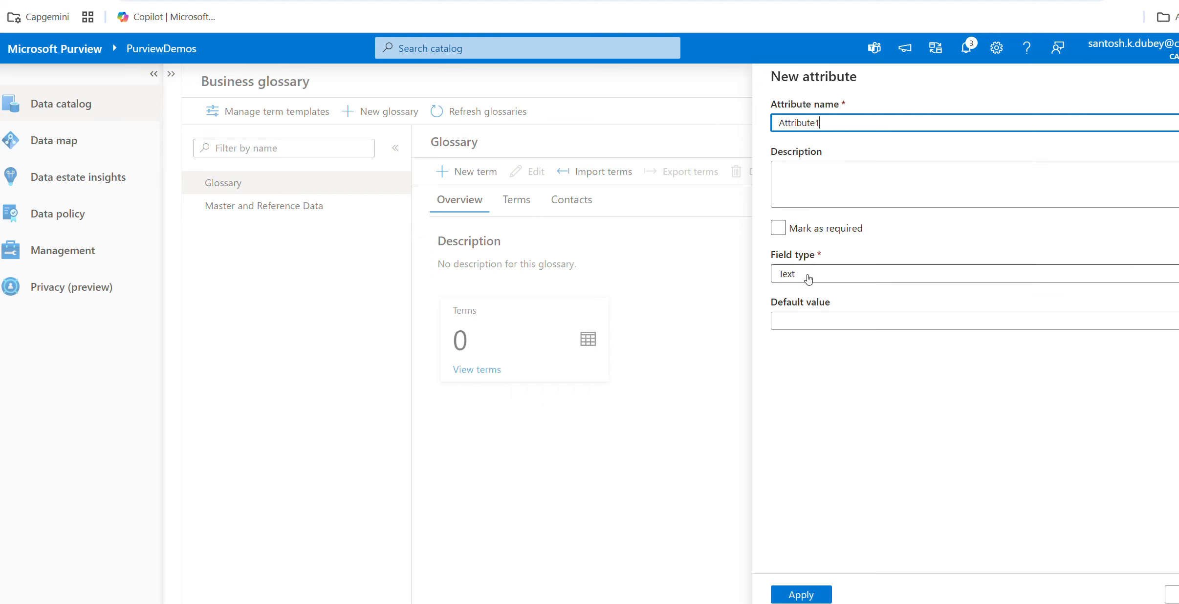
left_click(821, 594)
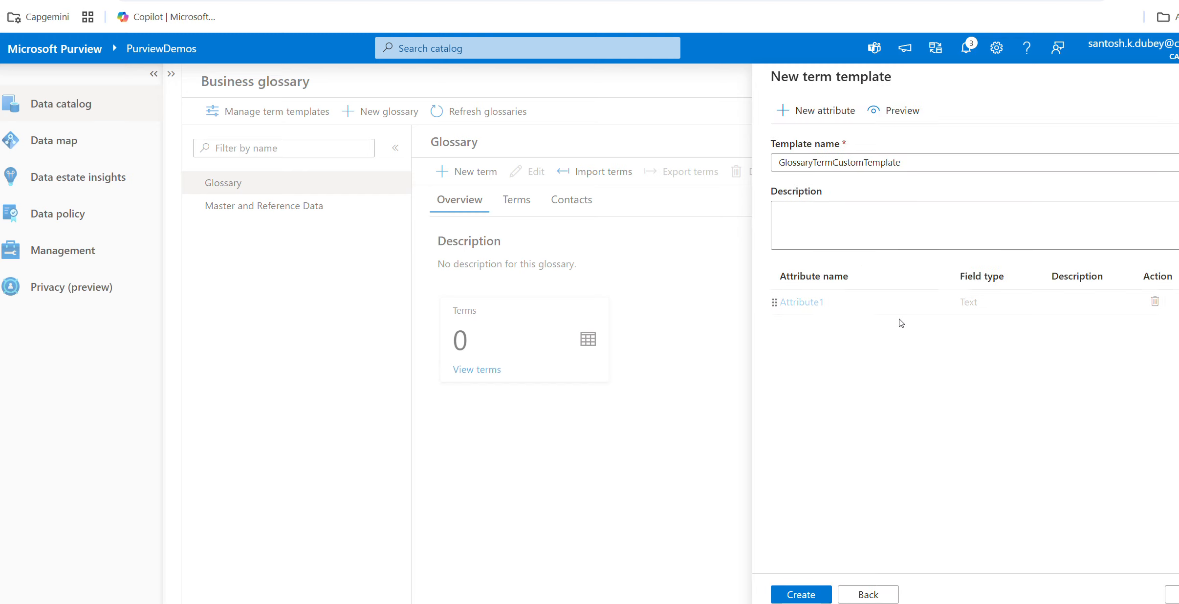
Step: Add an attribute named Attribute2 with field type Integer and create the term template
left_click(823, 117)
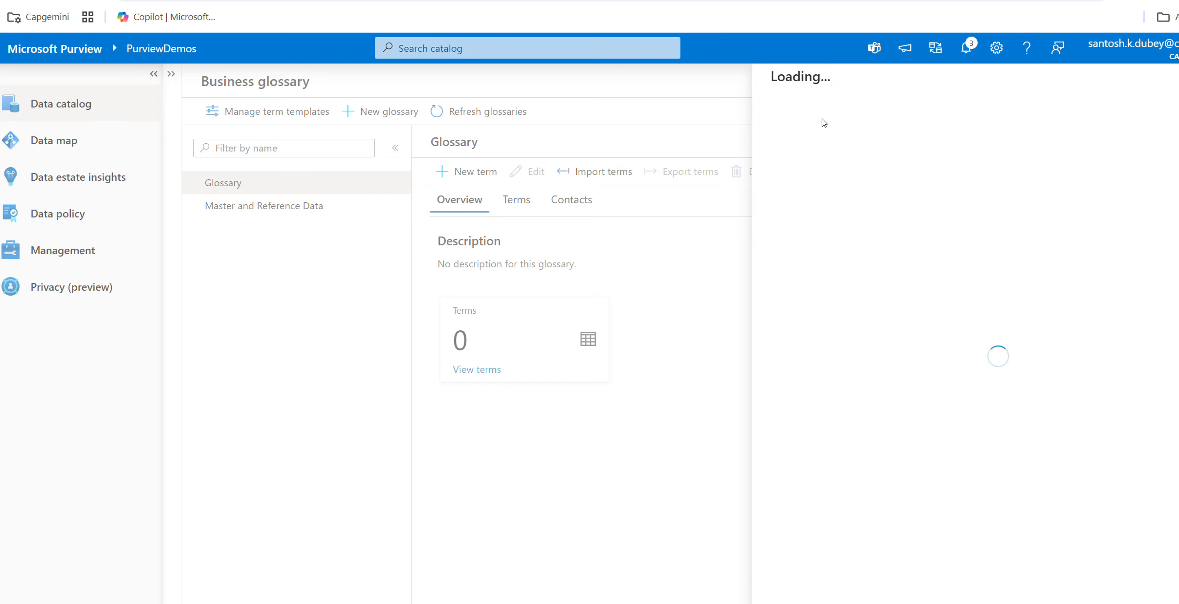
type("Att")
key("BackSpace")
key("BackSpace")
key("BackSpace")
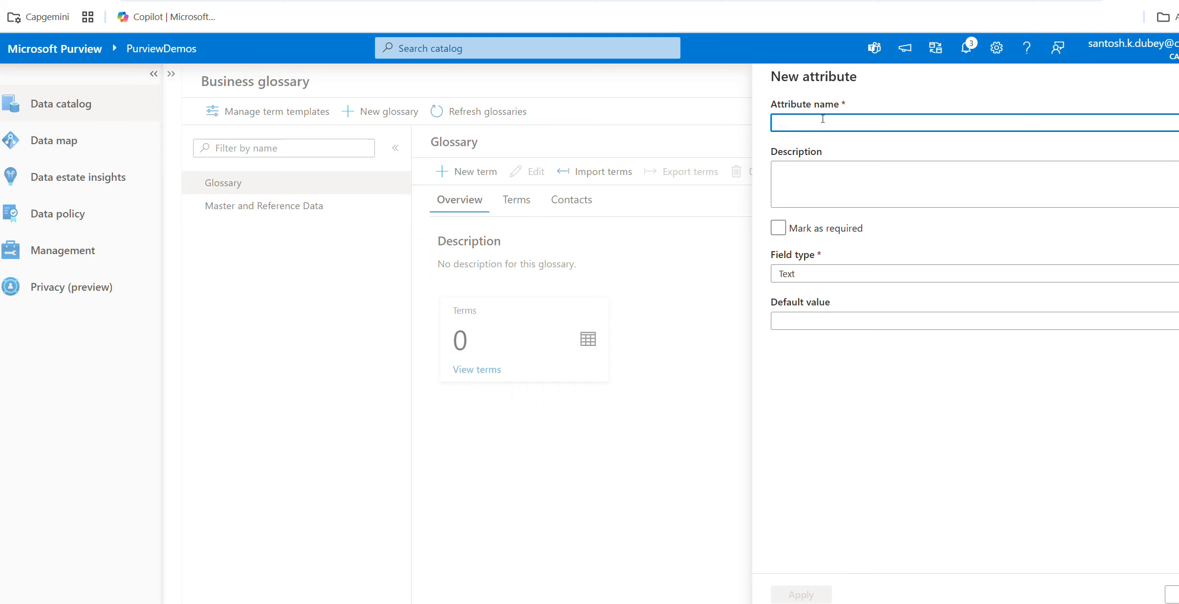
type("Attribute2")
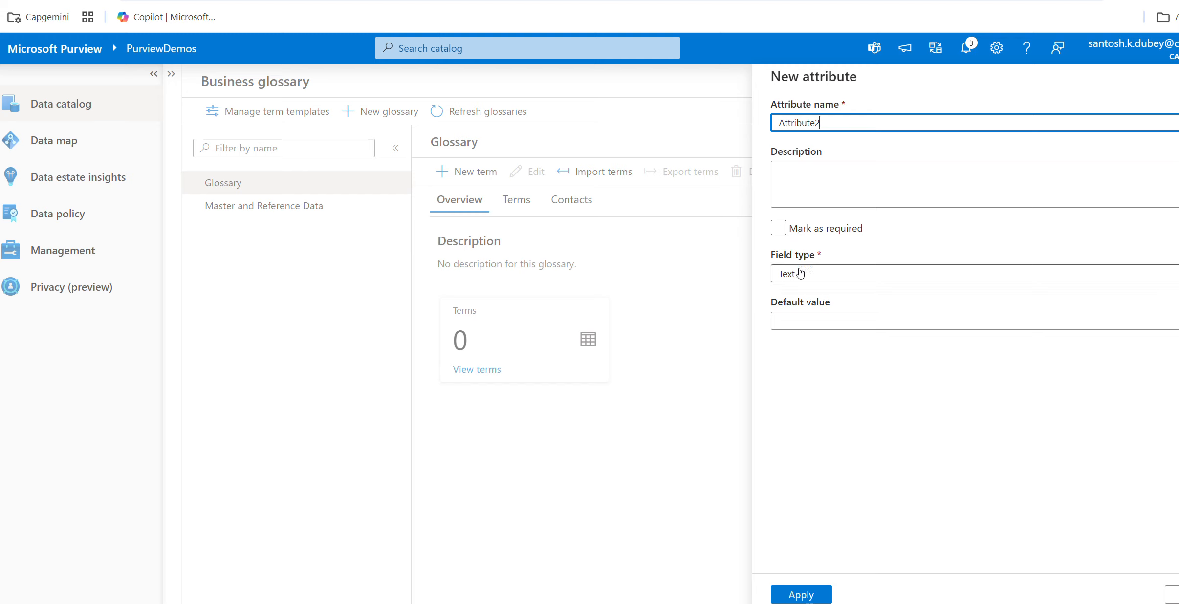
left_click(800, 274)
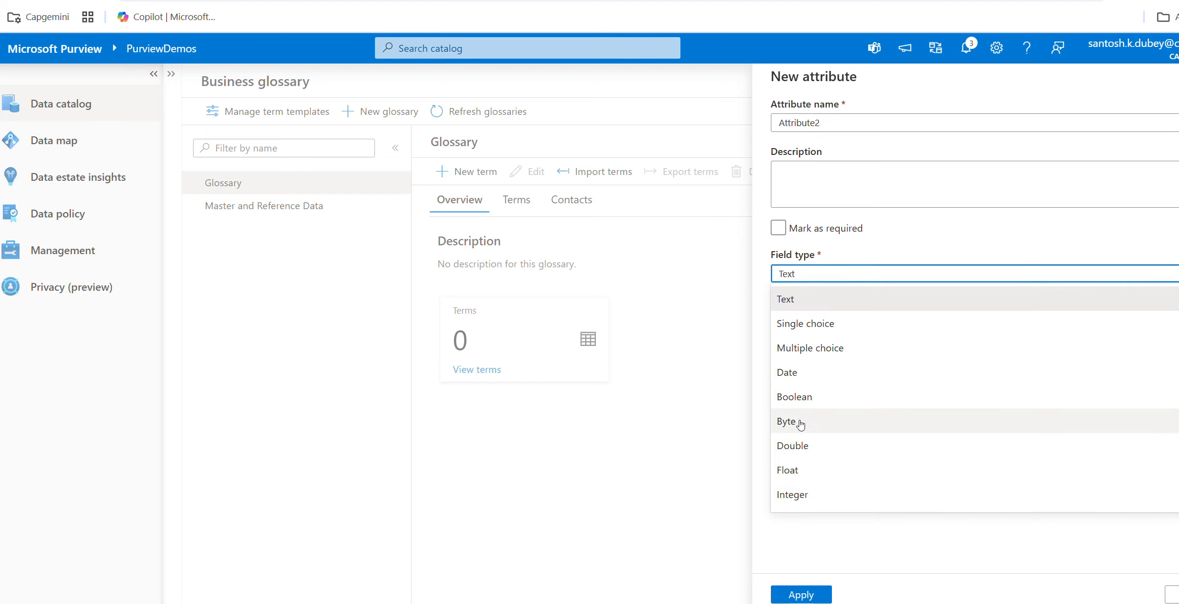
left_click(793, 494)
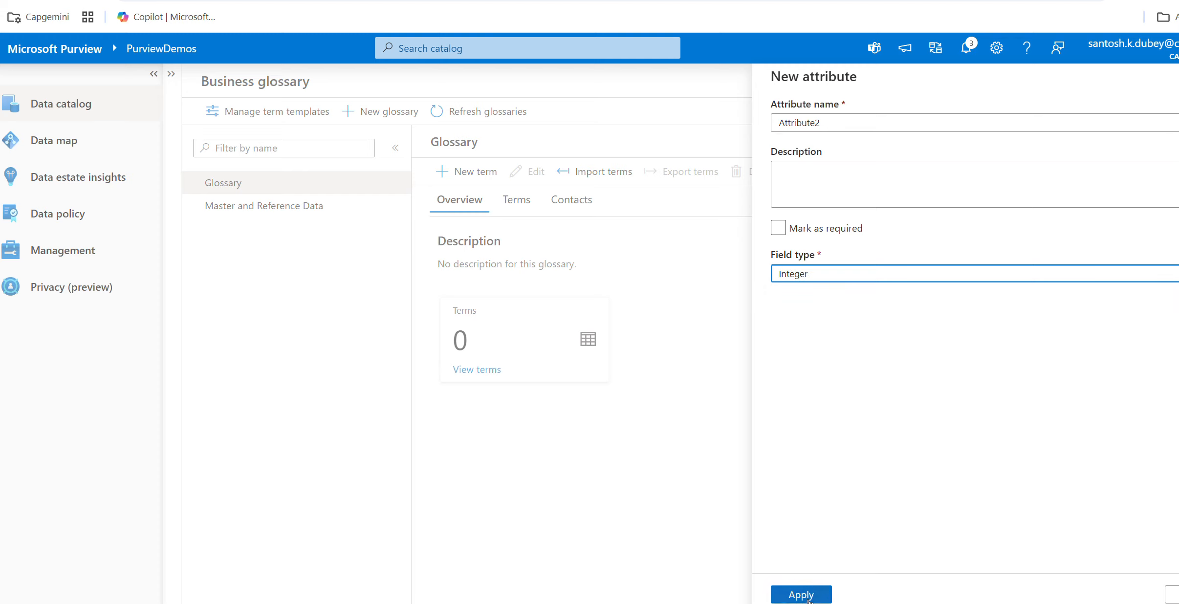
left_click(822, 592)
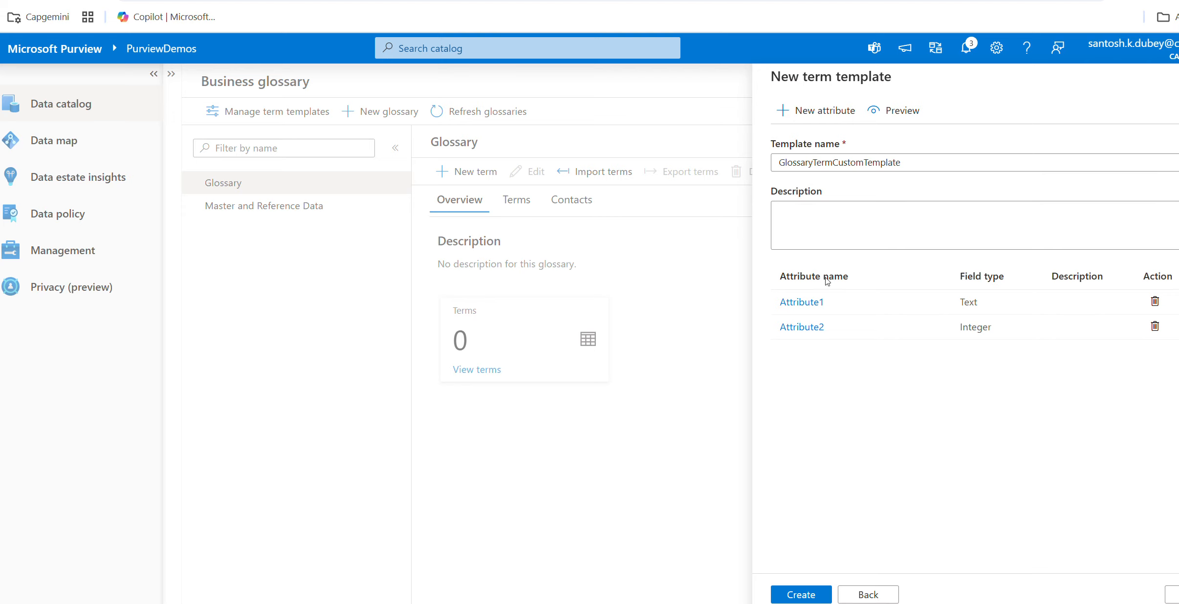
left_click(802, 595)
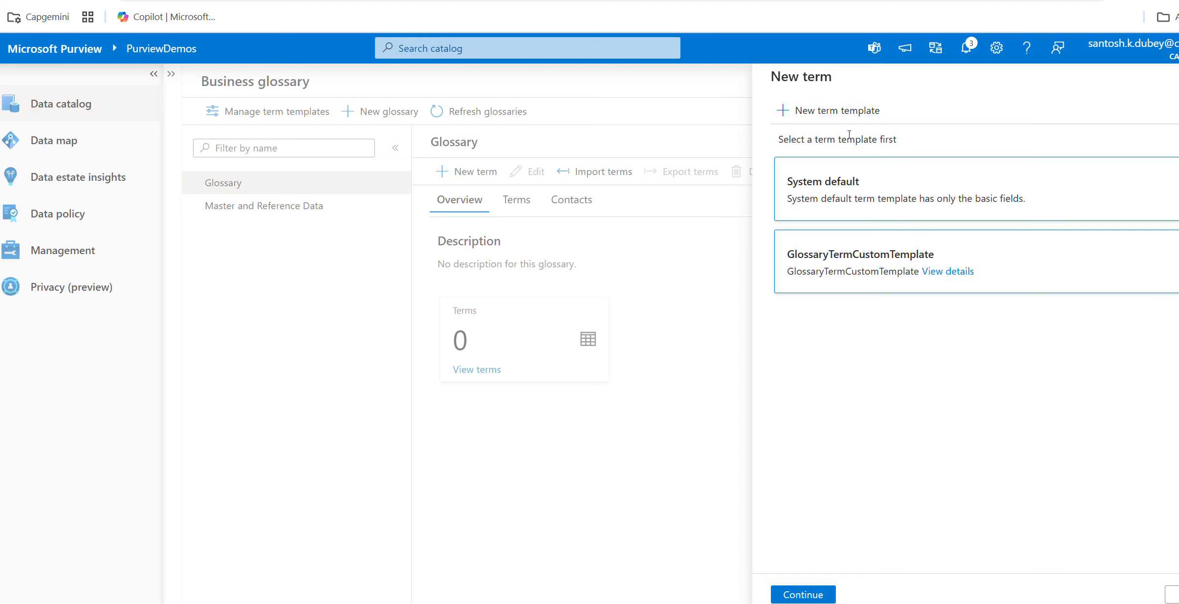
Step: Start a new term in Glossary using GlossaryTermCustomTemplate together with System default, and check the selected term templates
left_click(801, 594)
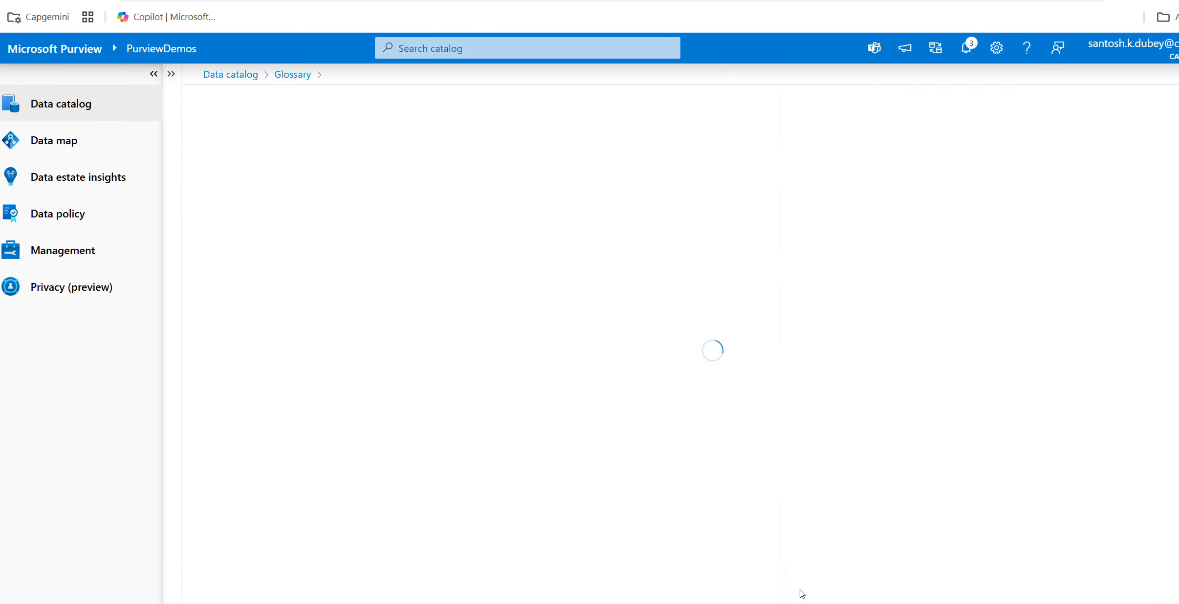
left_click(297, 78)
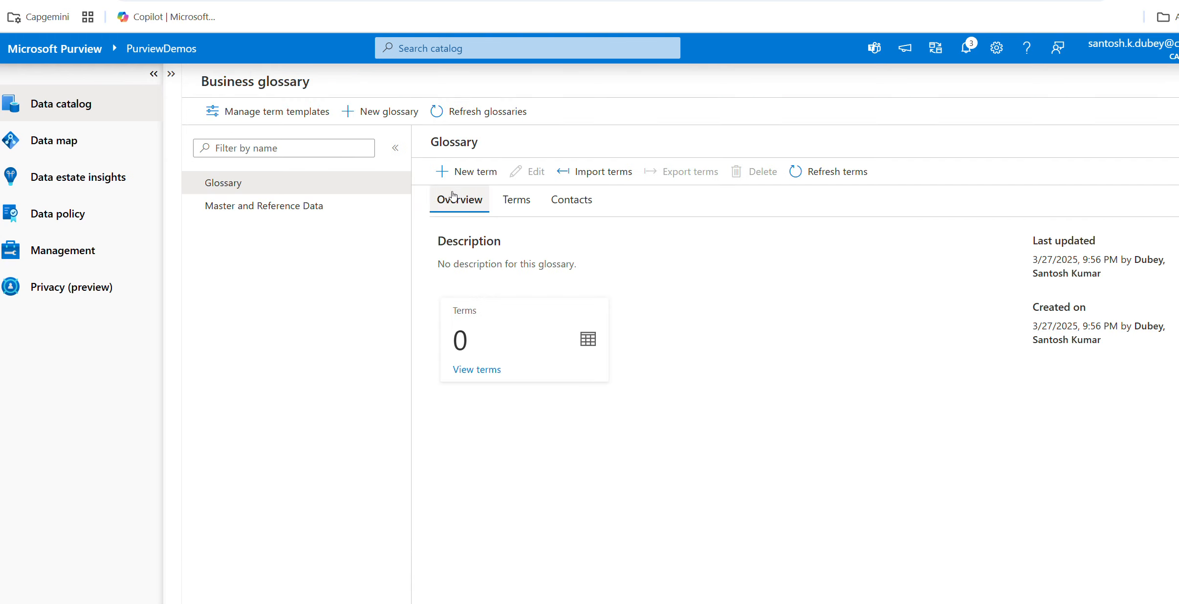
left_click(466, 173)
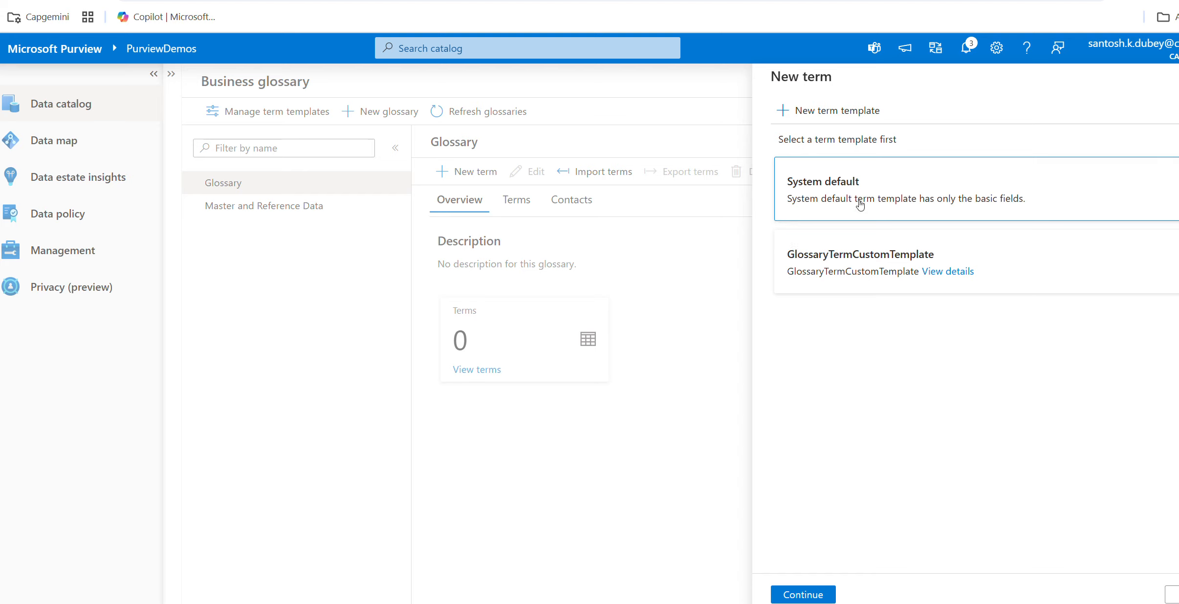
left_click(864, 271)
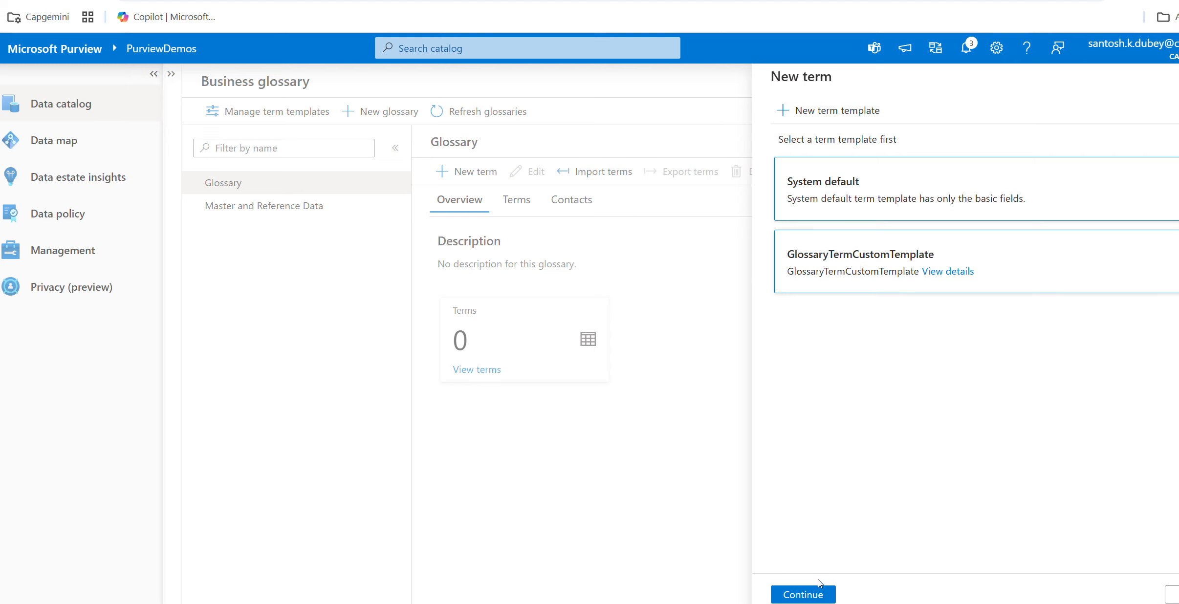
left_click(807, 594)
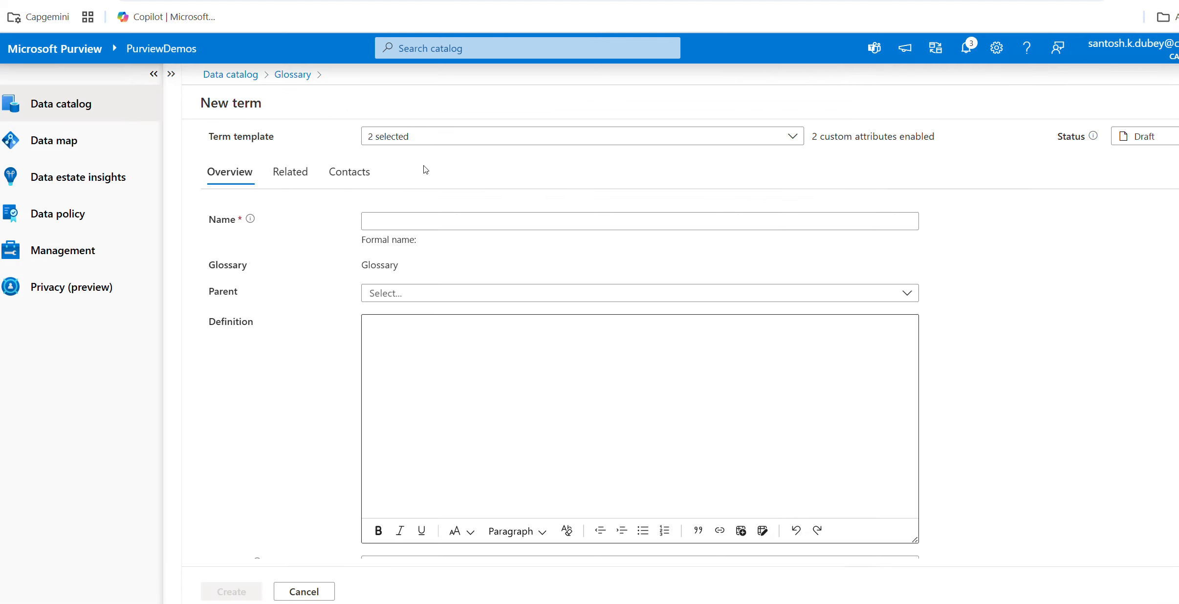
left_click(418, 143)
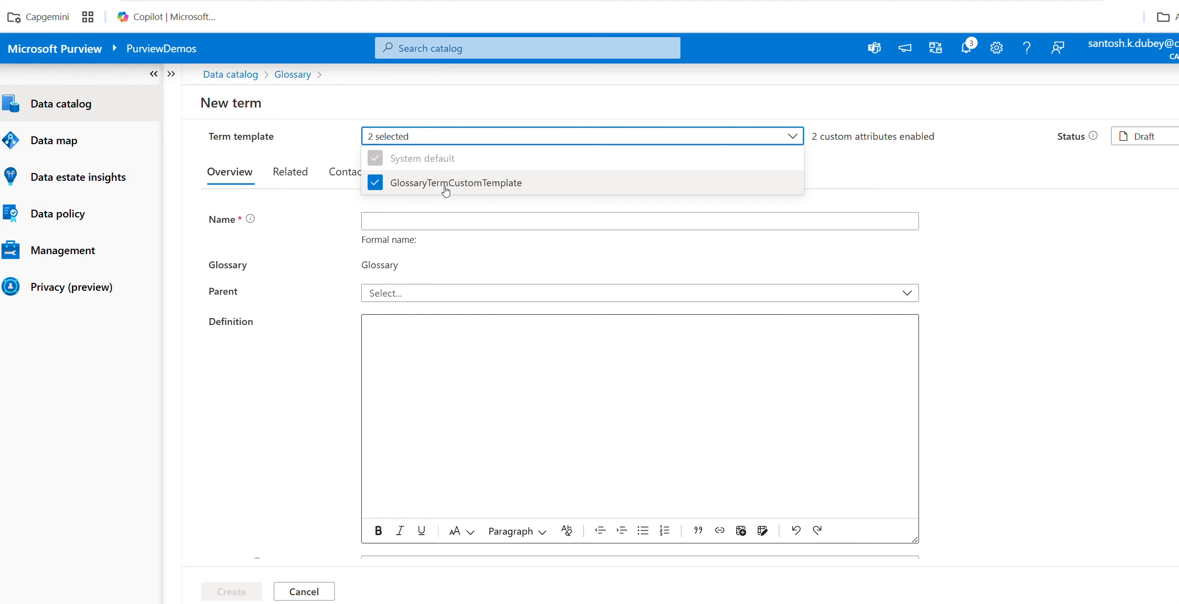
left_click(728, 243)
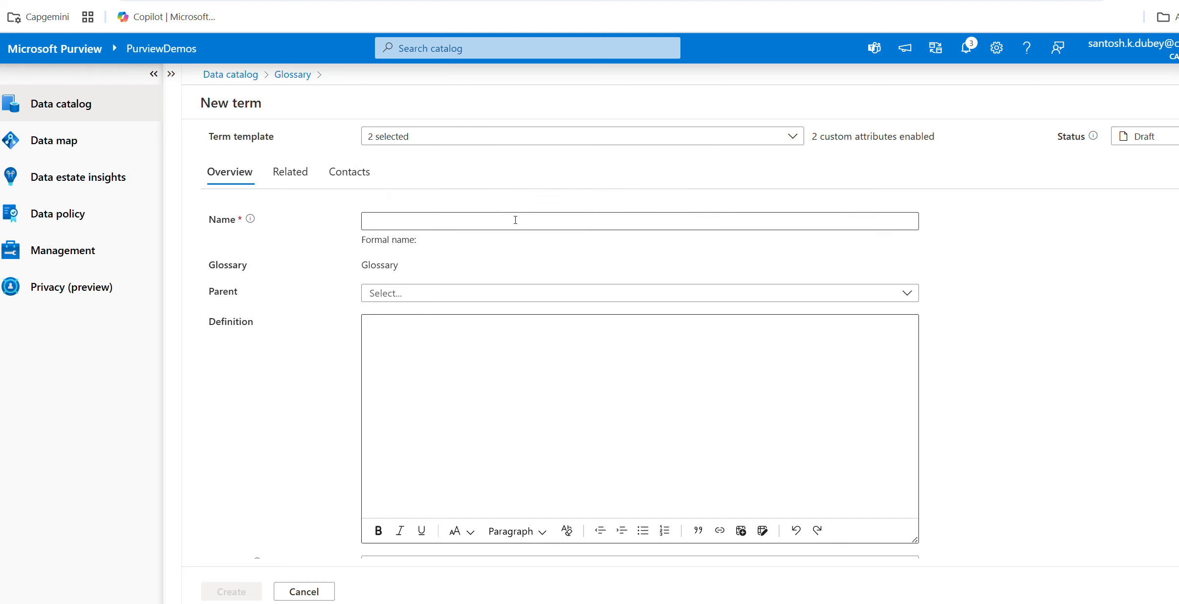
Step: Name the new term MasterData and look at the parent options without choosing one
left_click(486, 223)
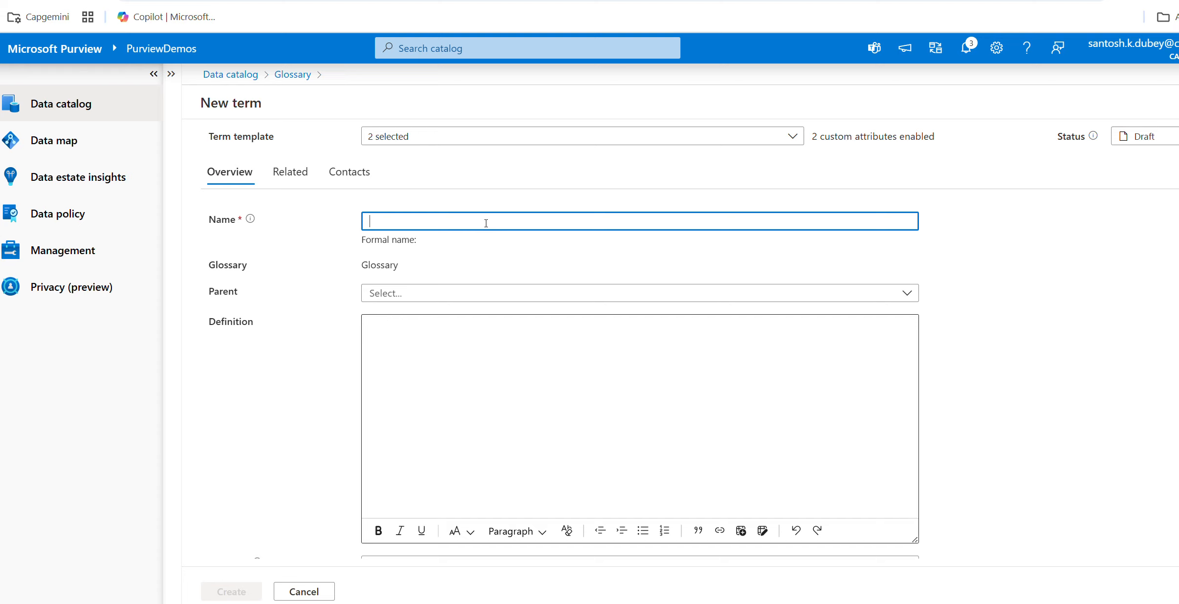
type("MasterDat")
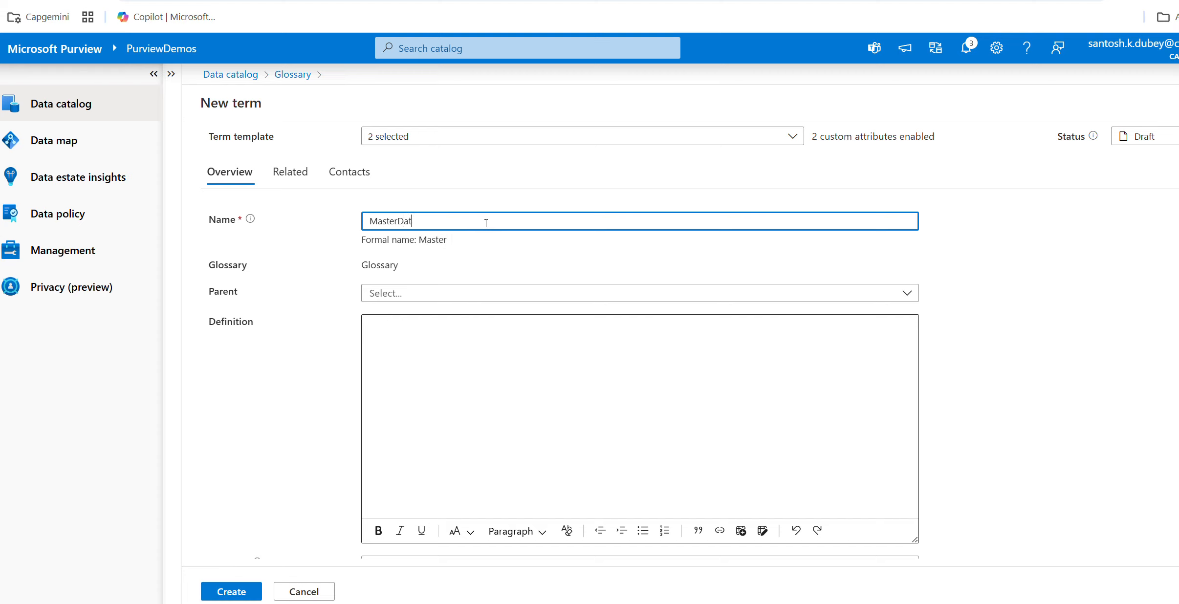
type("aMana")
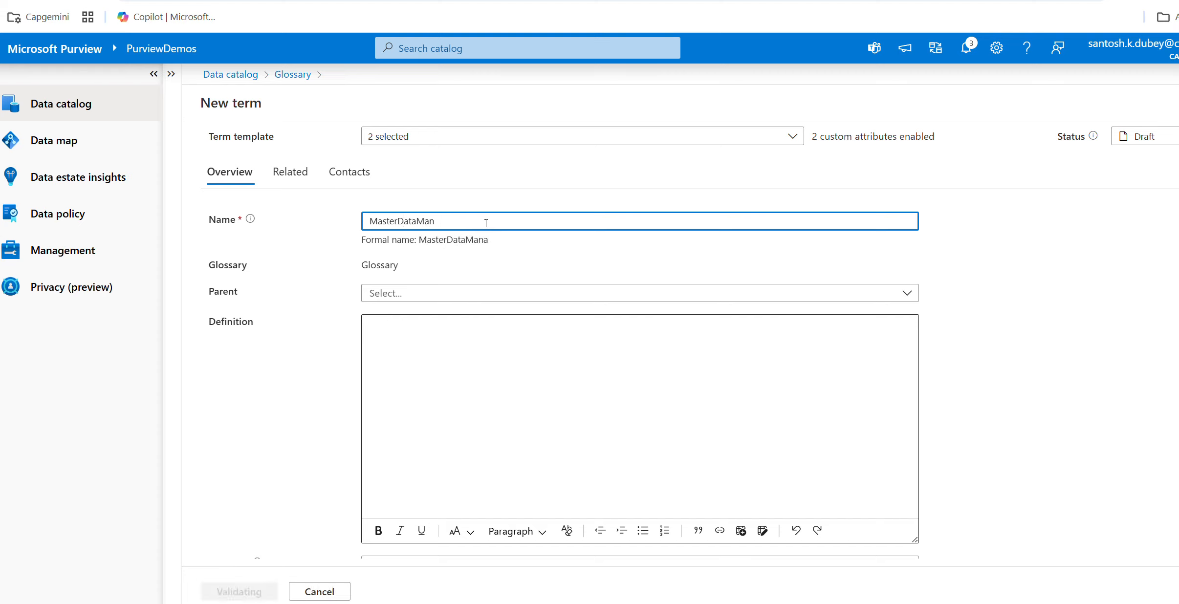
key("BackSpace")
key("BackSpace")
key("BackSpace")
key("BackSpace")
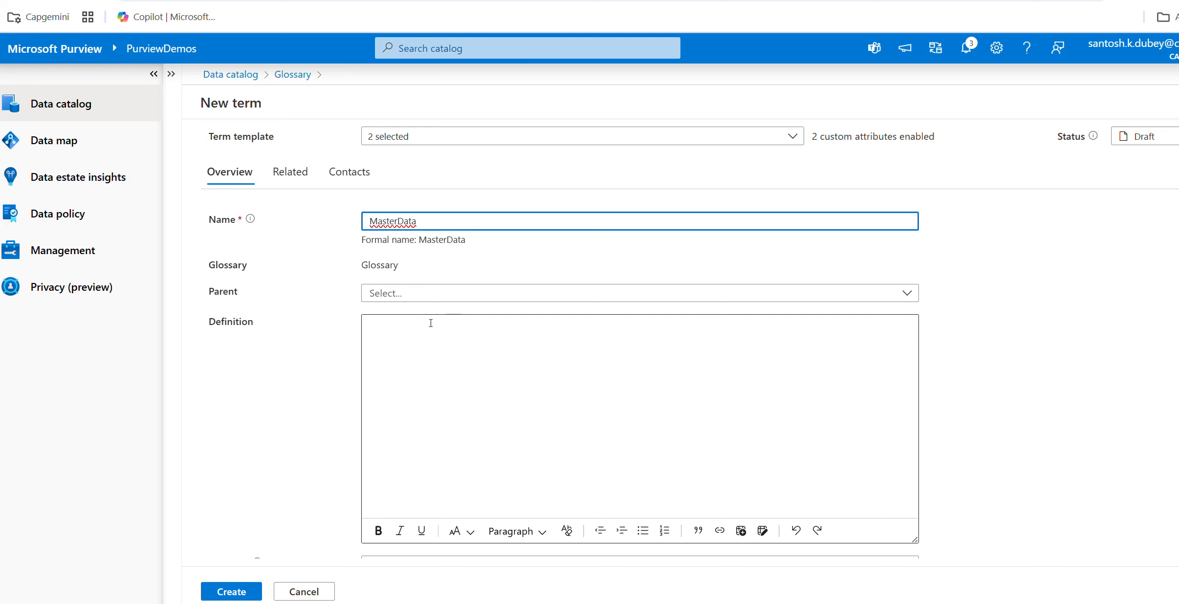
left_click(412, 294)
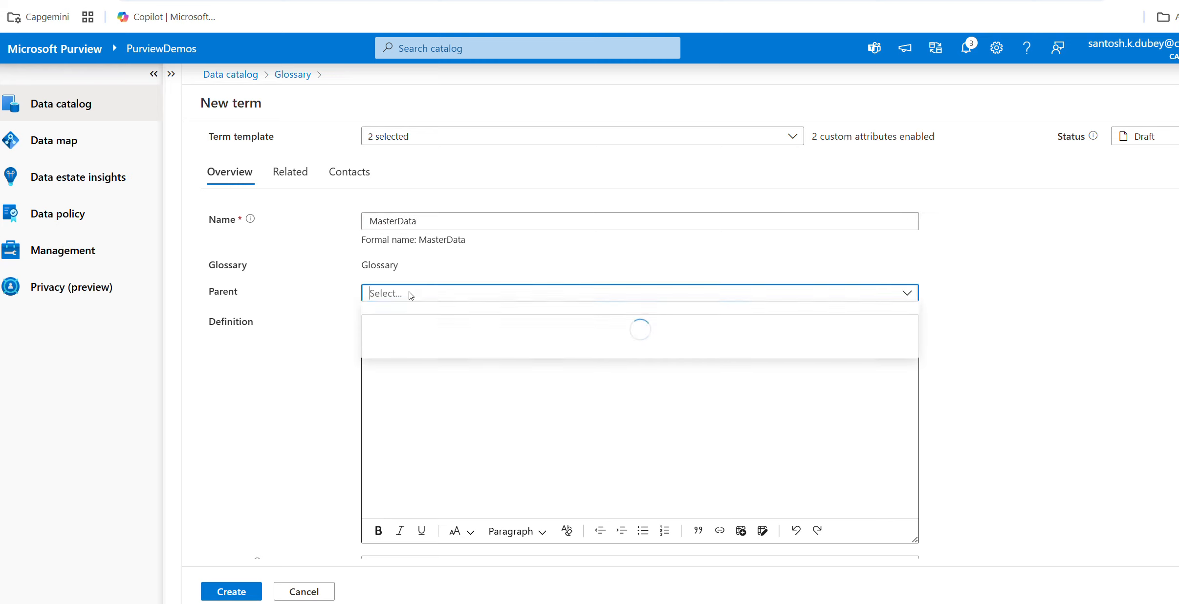
left_click(316, 331)
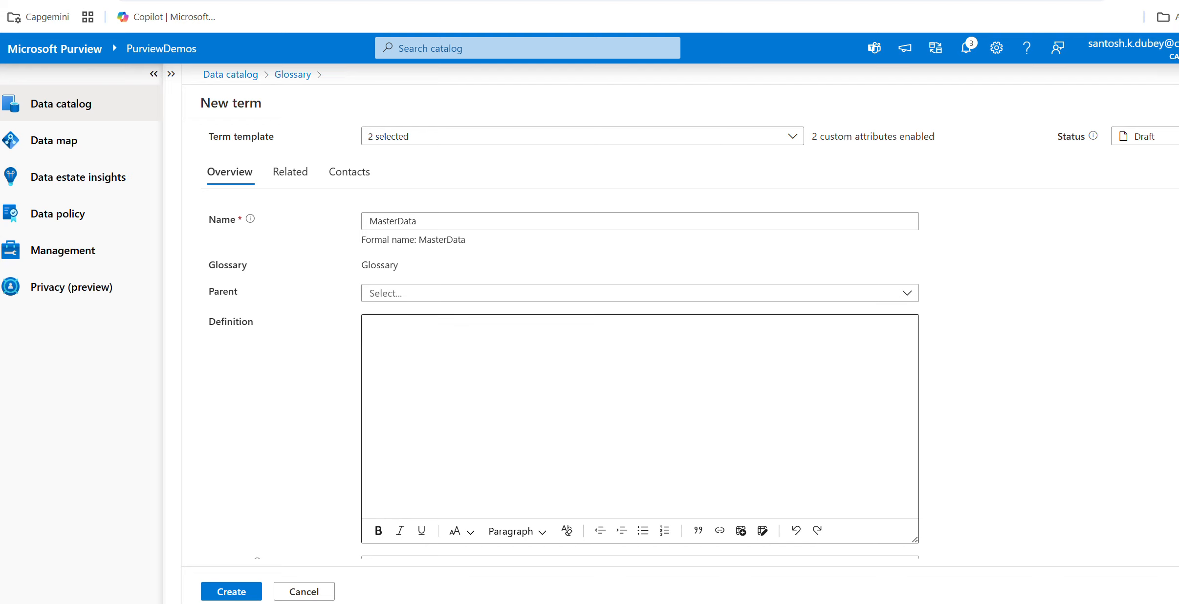
Step: Set Attribute1 to "Text information" and Attribute2 to 325324, and create the MasterData term
scroll(542, 430, "down", 4)
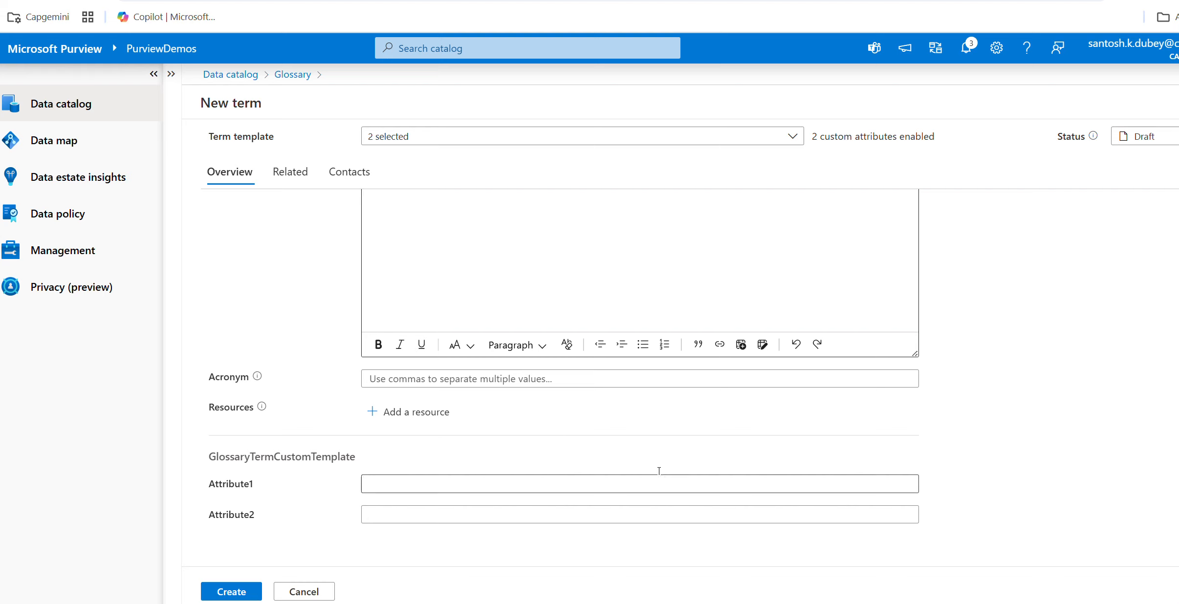
left_click(397, 480)
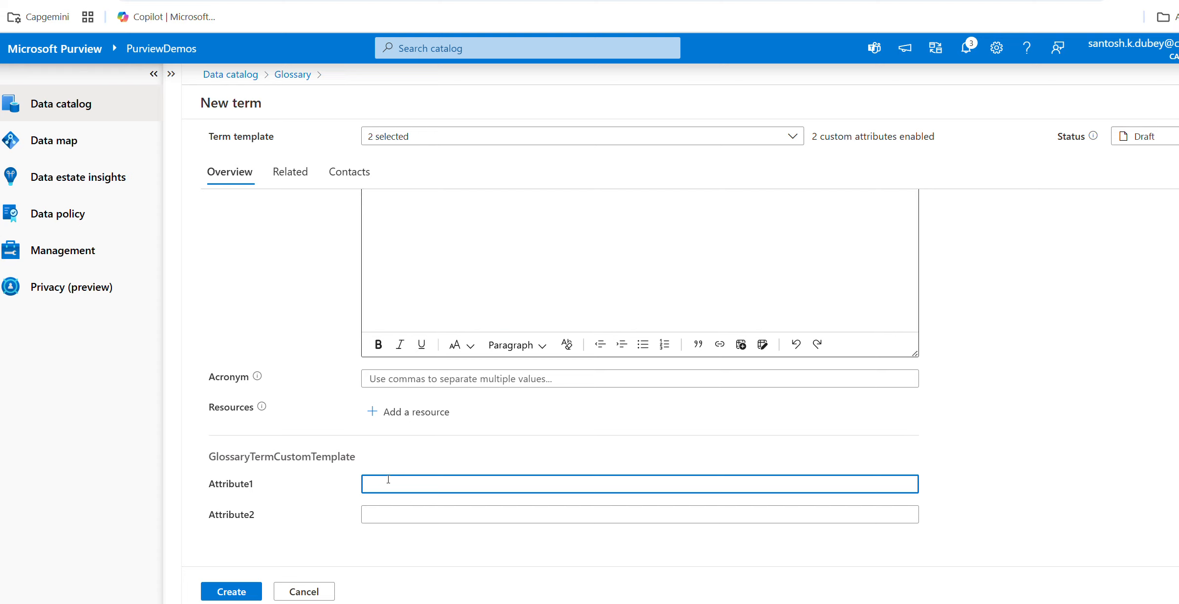
type("Tt")
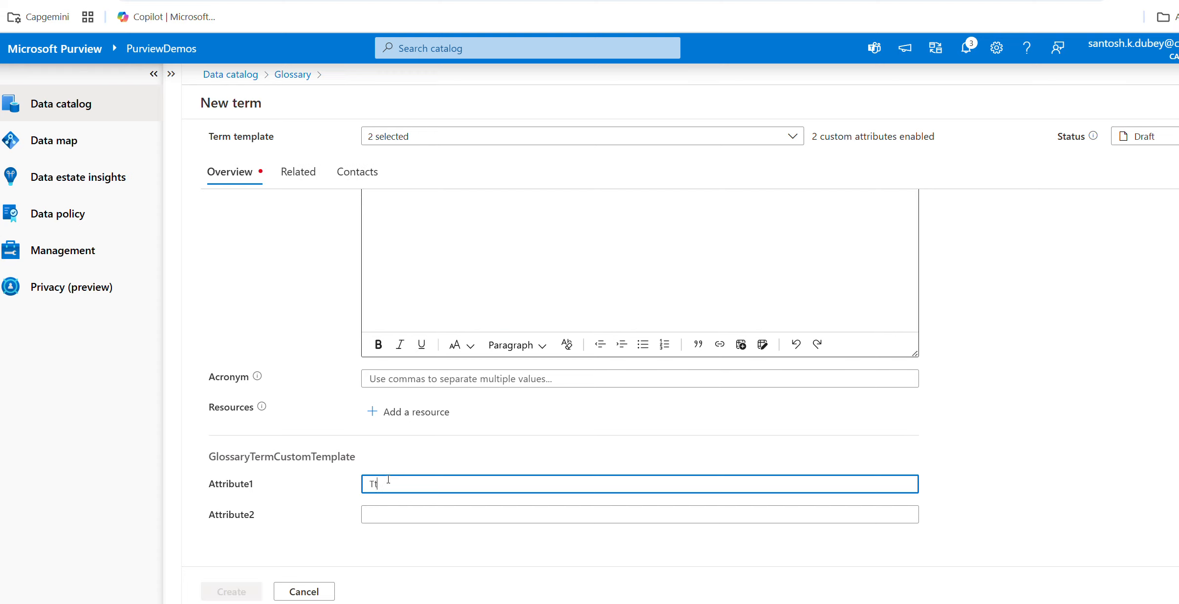
type("estinformation")
left_click(383, 510)
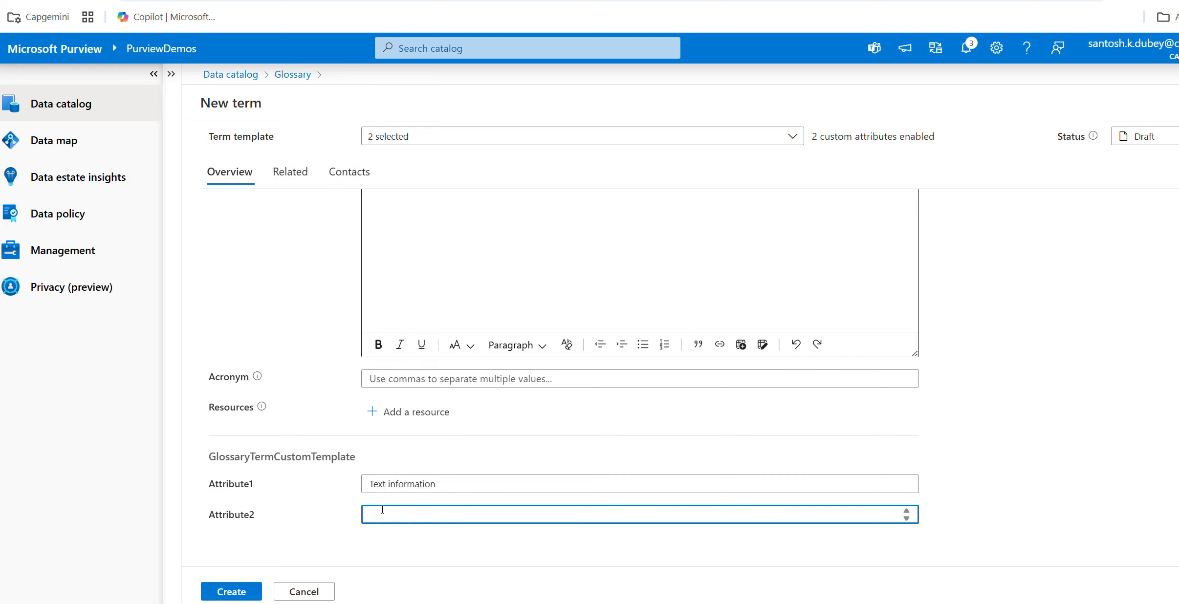
type("325324")
left_click(230, 592)
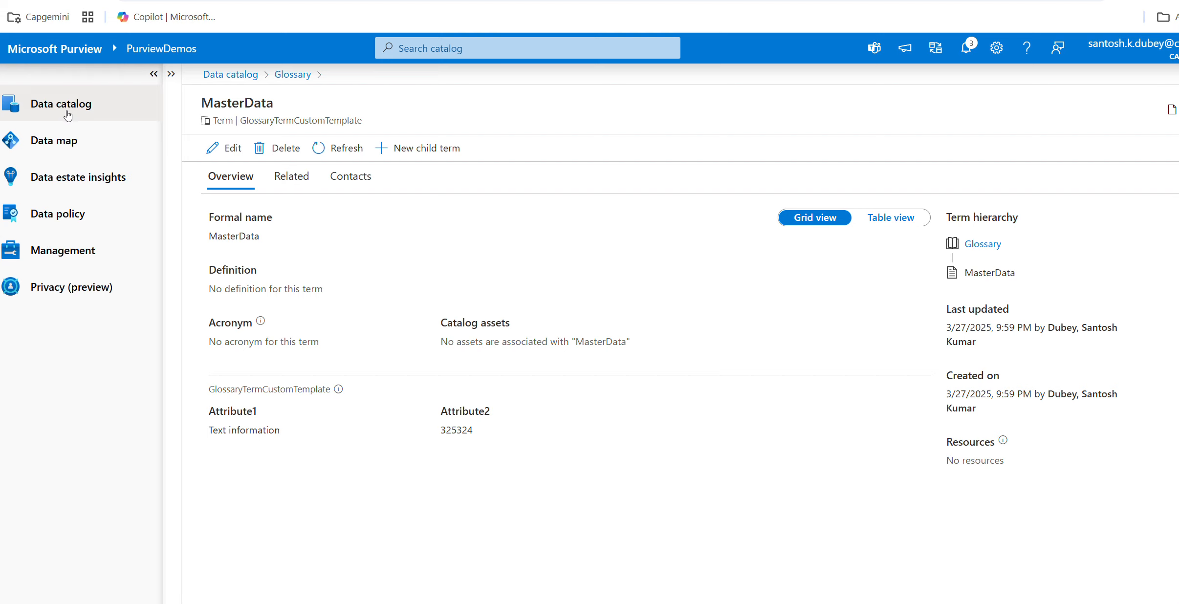
Step: Start a new System default term in Glossary named Customer with MasterData as its parent
left_click(292, 74)
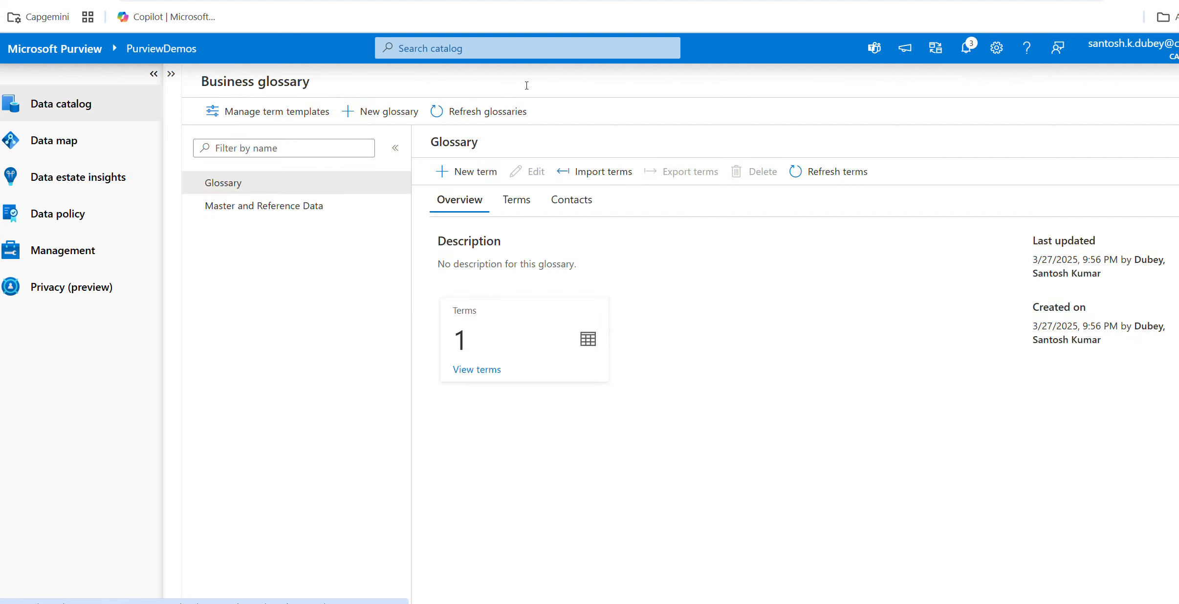
left_click(467, 173)
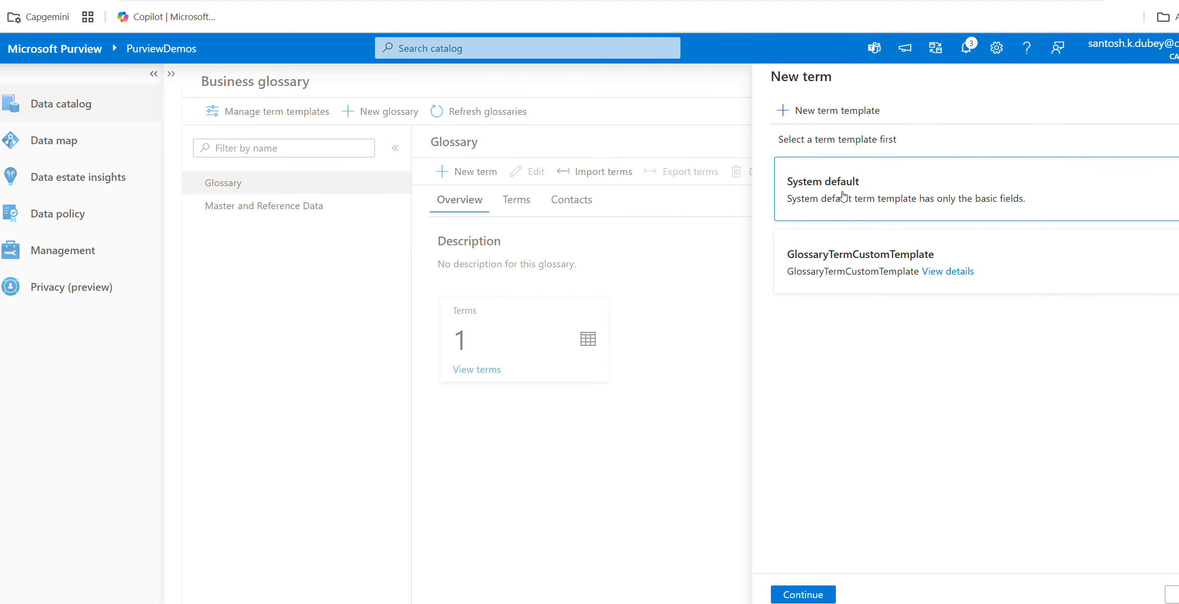
left_click(802, 594)
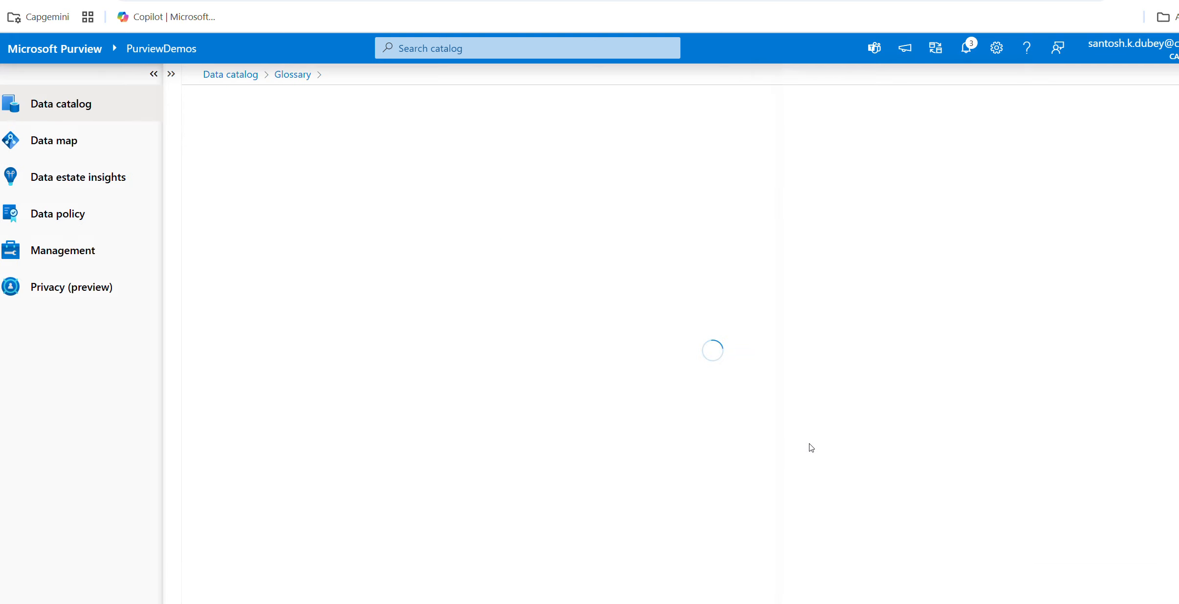
left_click(369, 220)
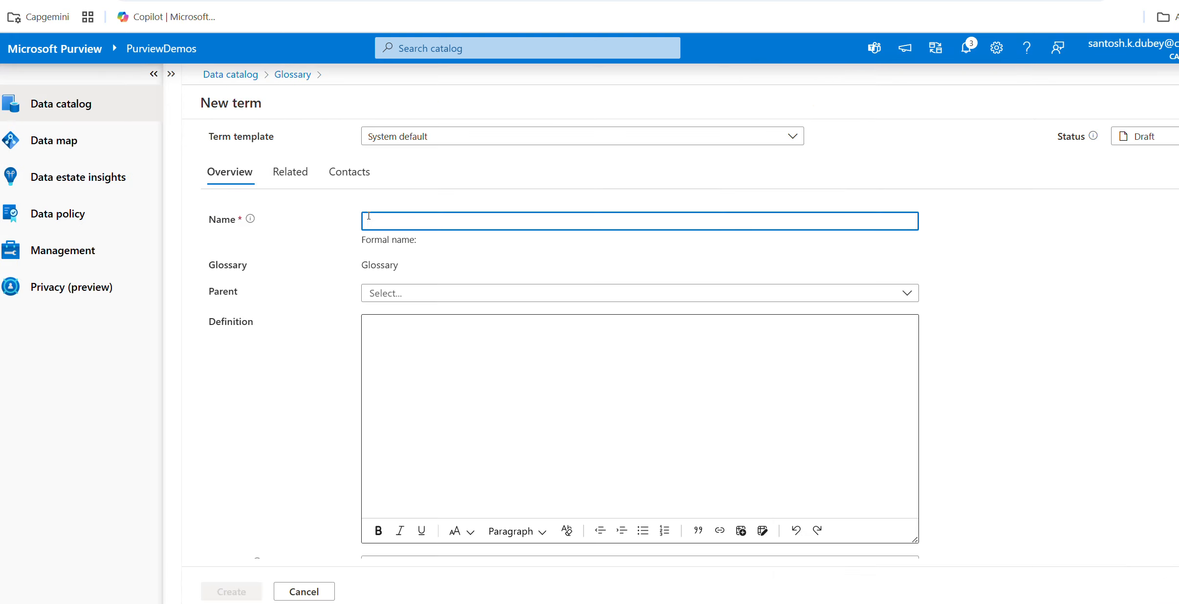
type("Customer")
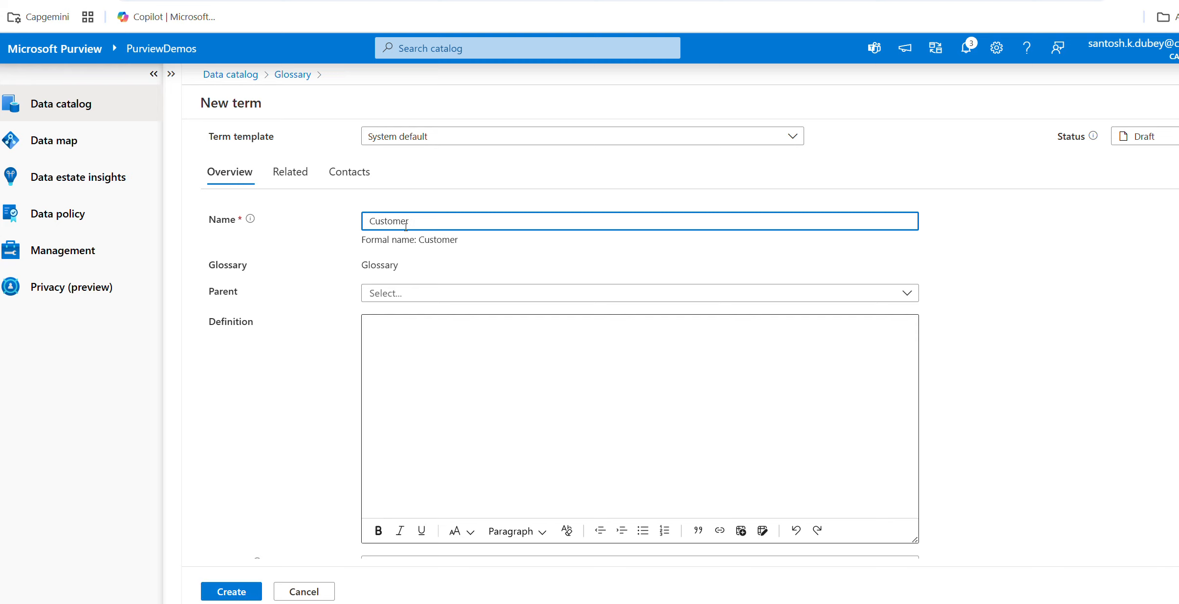
left_click(397, 298)
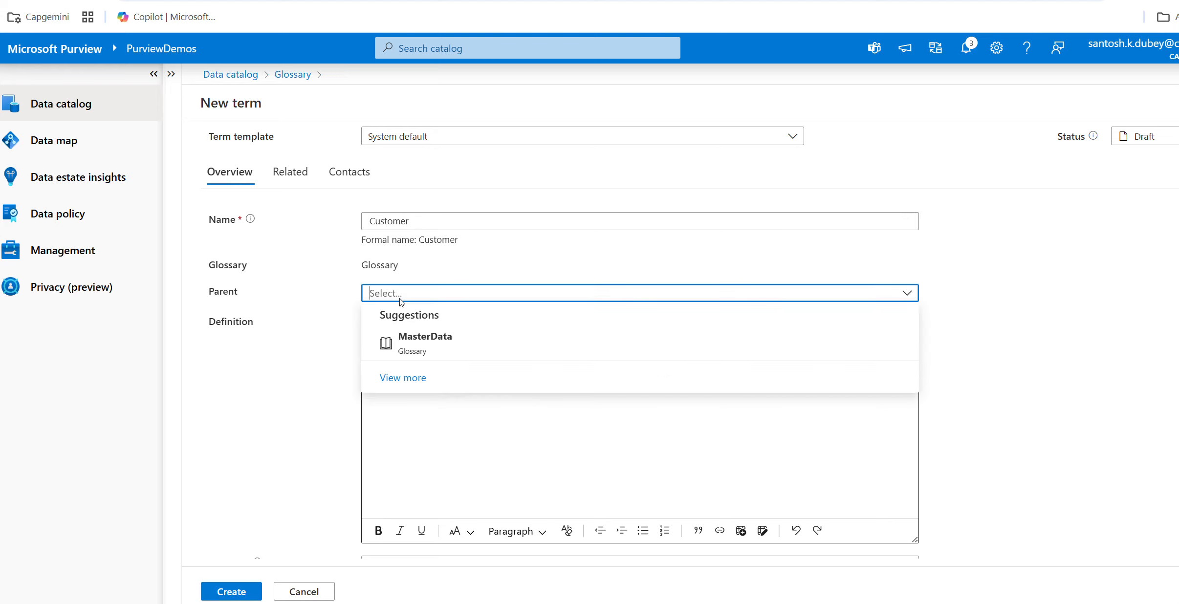
left_click(423, 345)
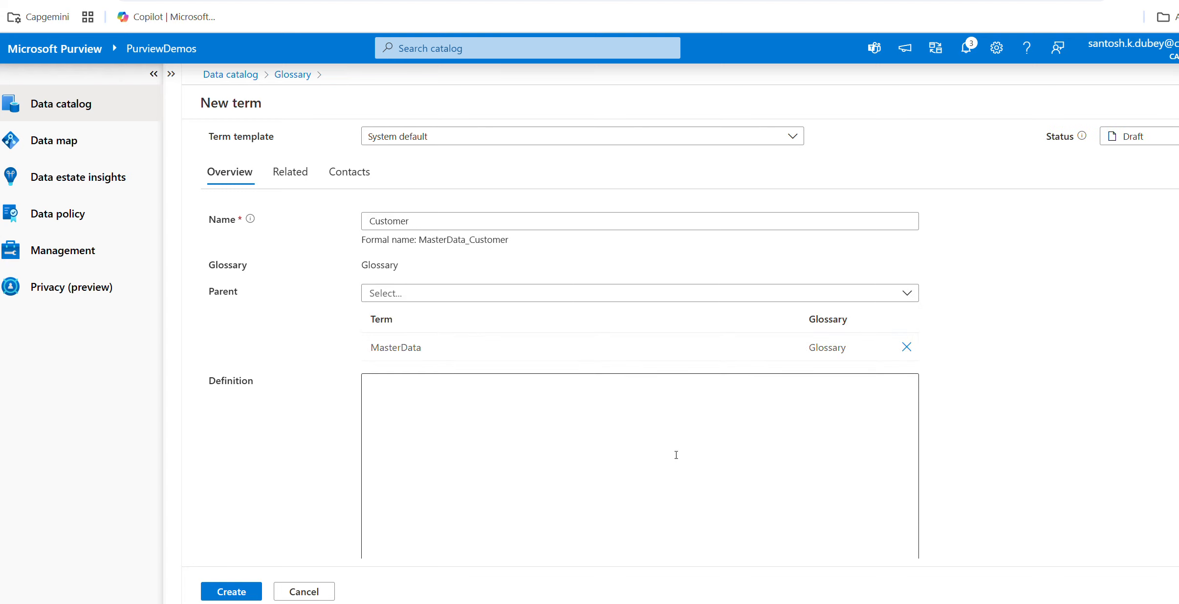
Step: Enter the definition "Someone buying product from me." for the Customer term and create it
scroll(624, 339, "down", 3)
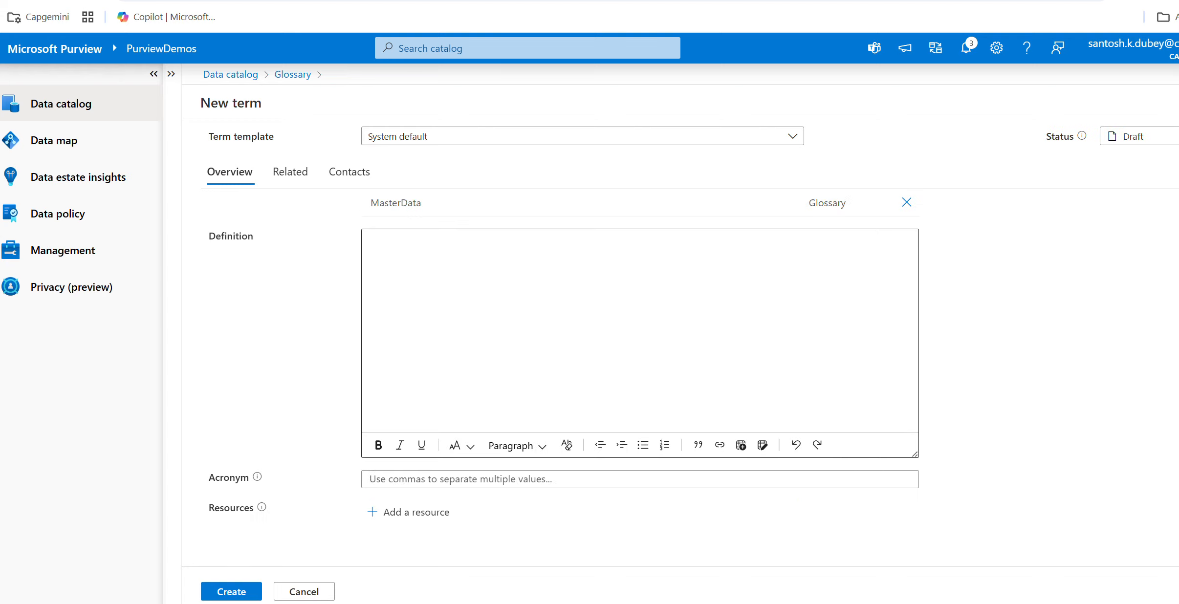
left_click(614, 311)
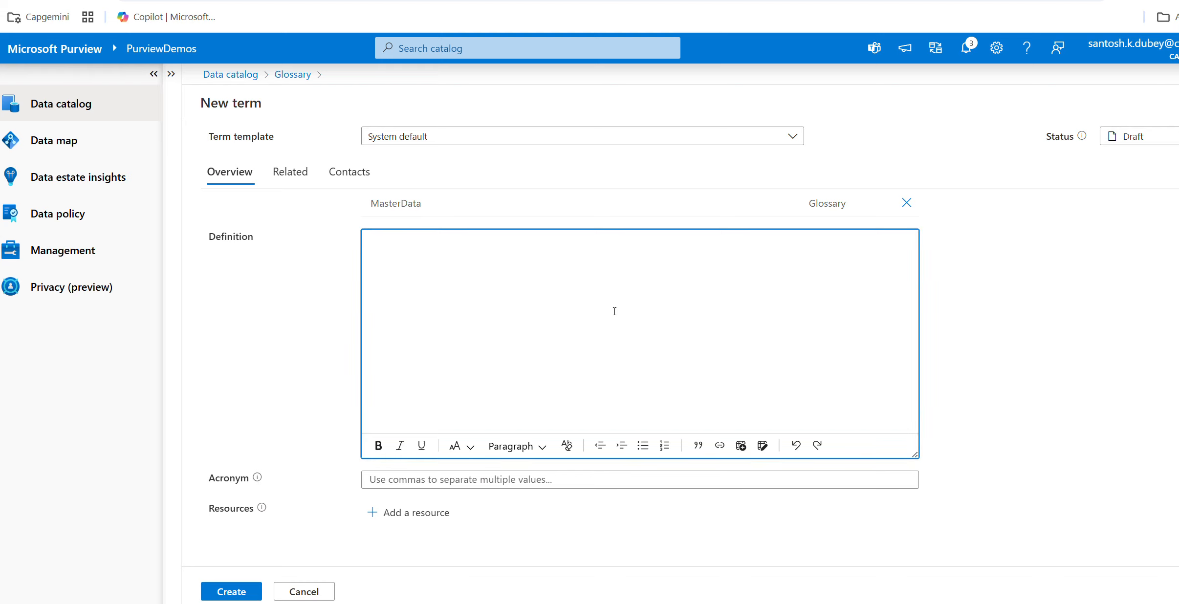
type("Someone buying product fro")
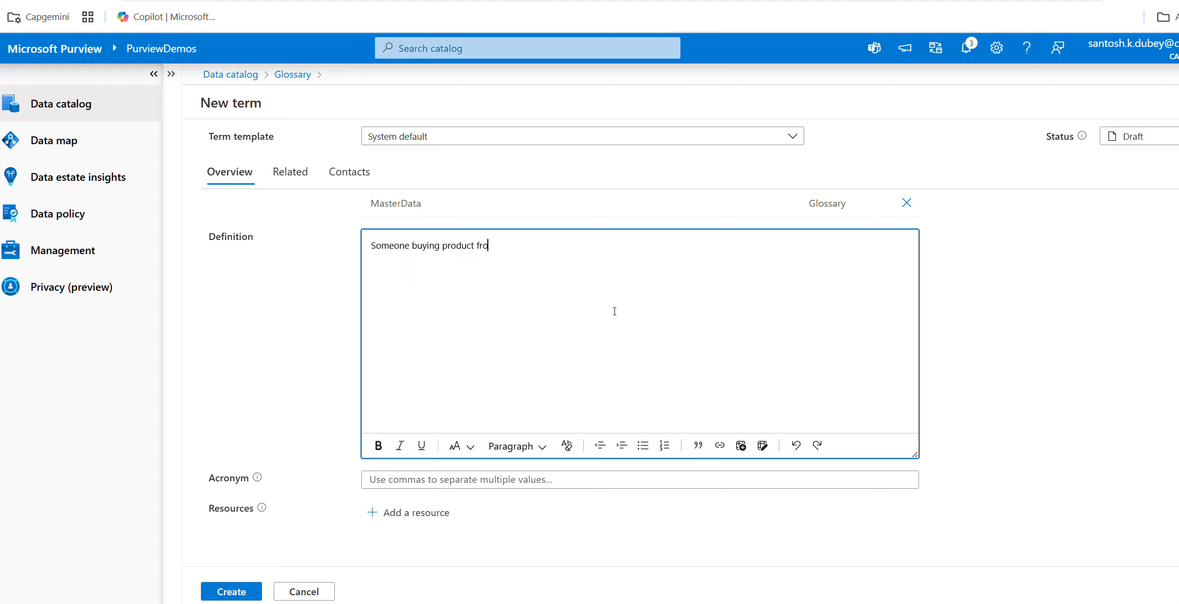
type("m me.")
left_click(247, 592)
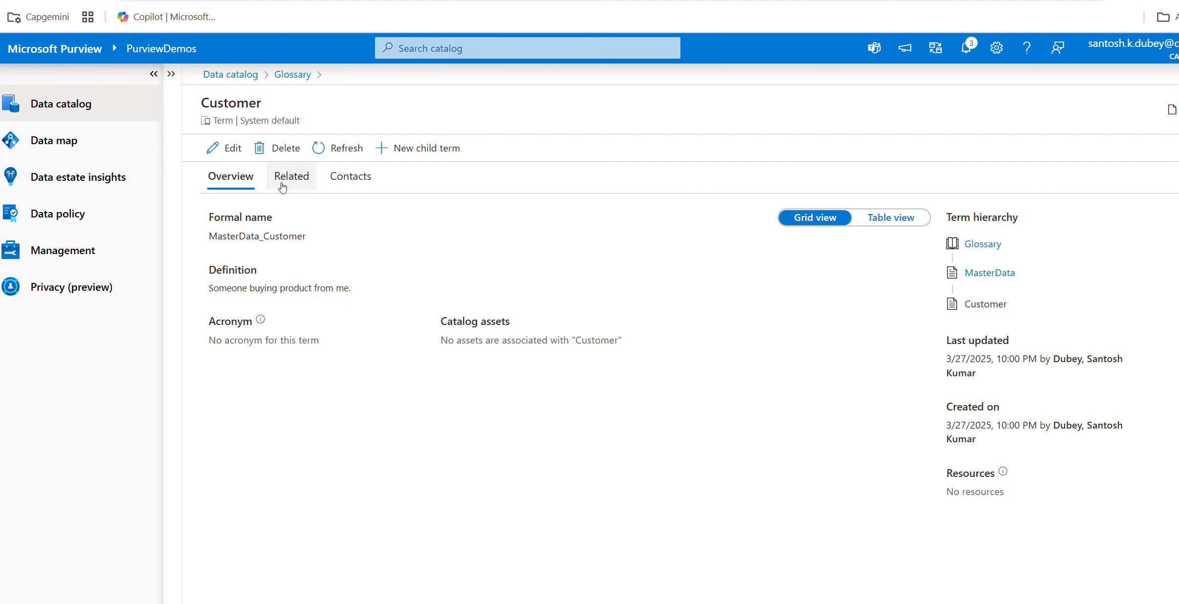
Step: Return to the business glossary and start another new term in Glossary based on the System default template
left_click(81, 105)
left_click(704, 318)
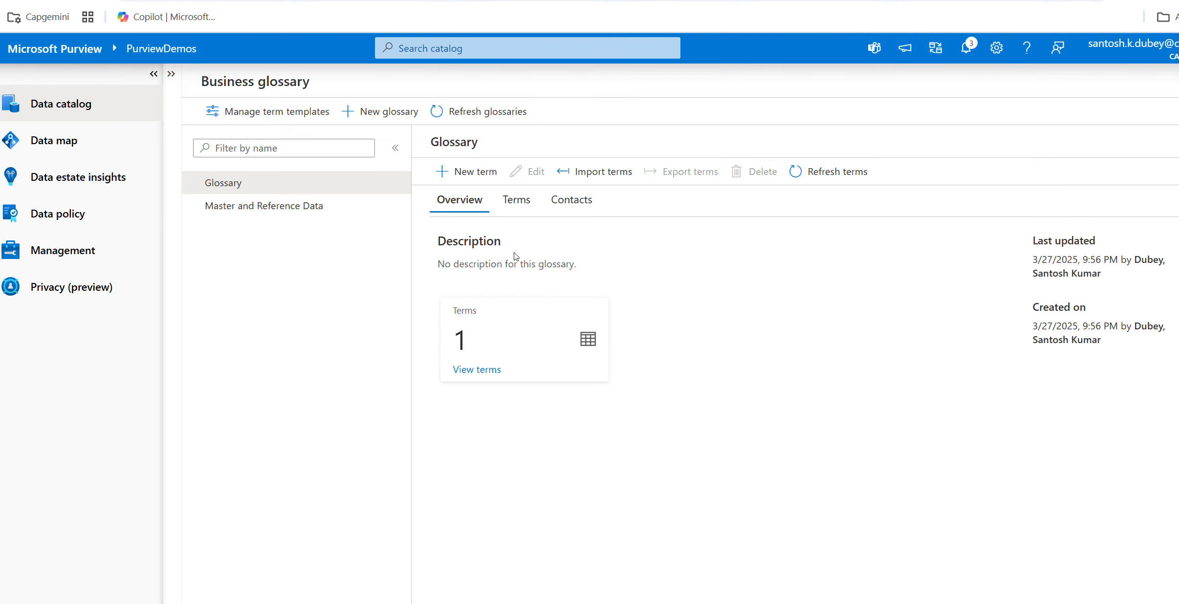
left_click(477, 175)
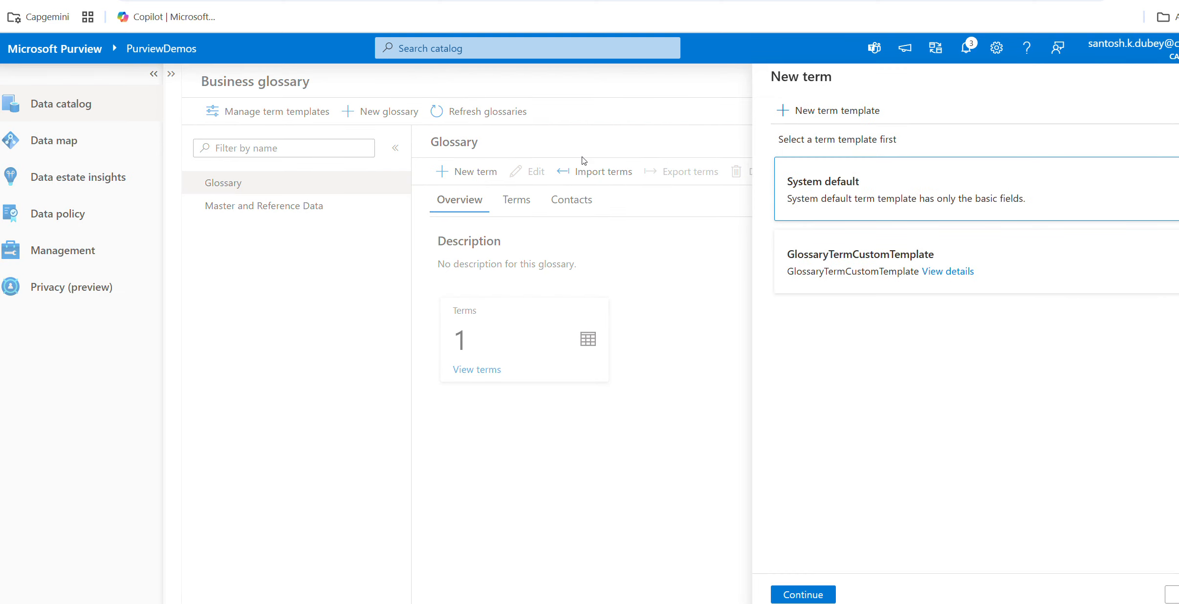
left_click(805, 595)
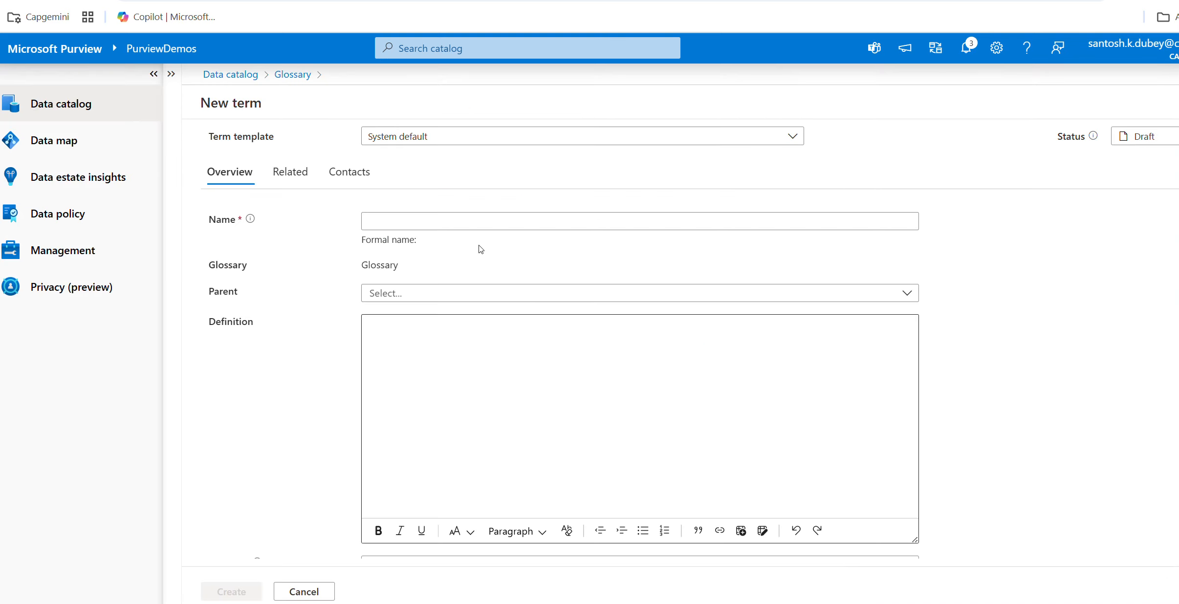
Step: Give the new term the name "Name" and choose Customer as its parent
left_click(431, 222)
type("Fi")
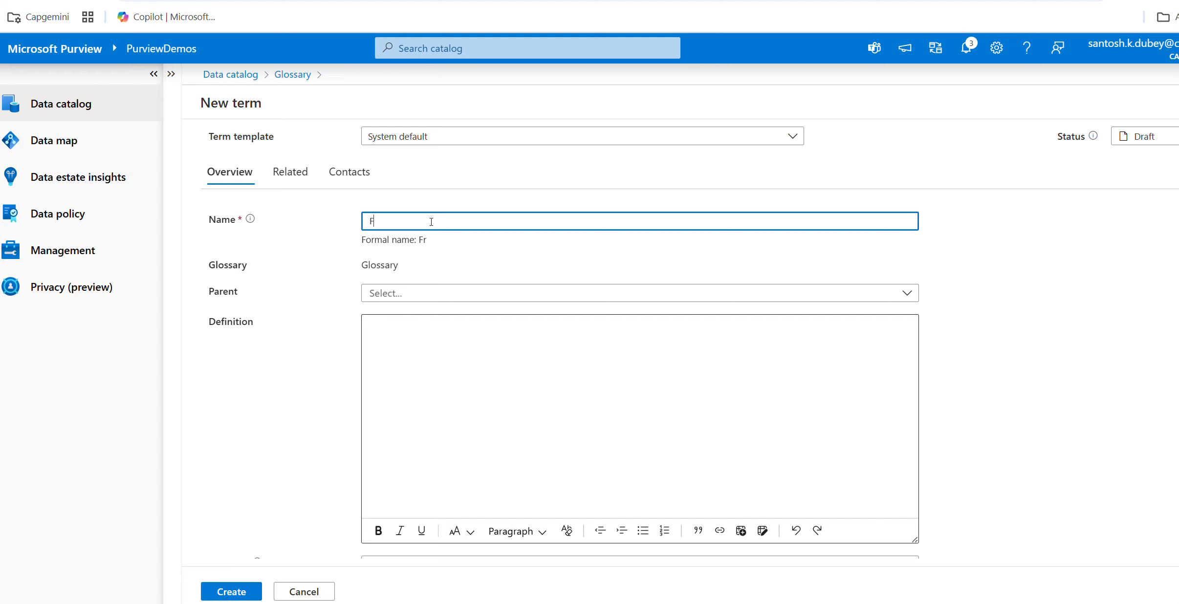
type("rstN")
type("ame")
key("BackSpace")
key("BackSpace")
key("BackSpace")
key("BackSpace")
key("BackSpace")
type("Nam")
left_click(408, 293)
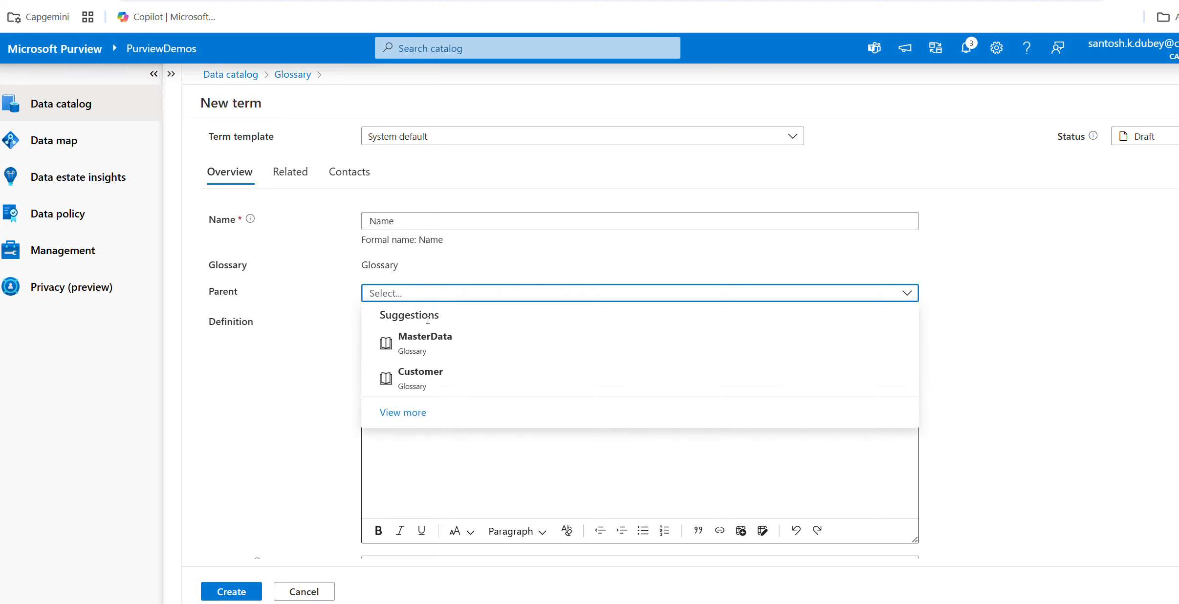
left_click(433, 373)
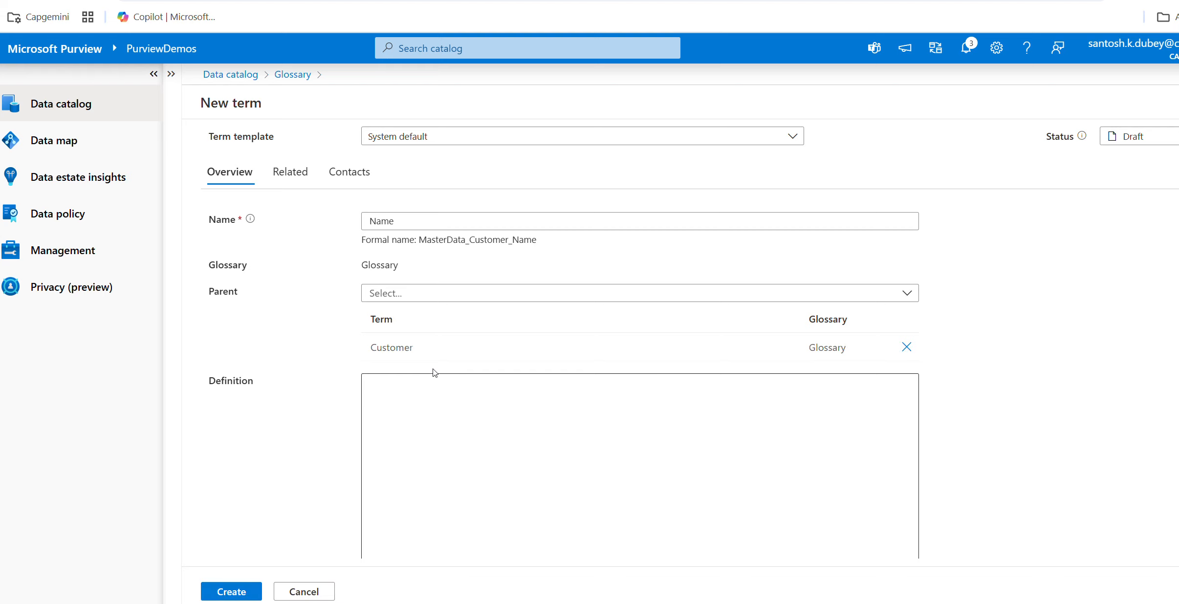
Step: Enter the definition "The first name + last name value" for the Name term
left_click(515, 433)
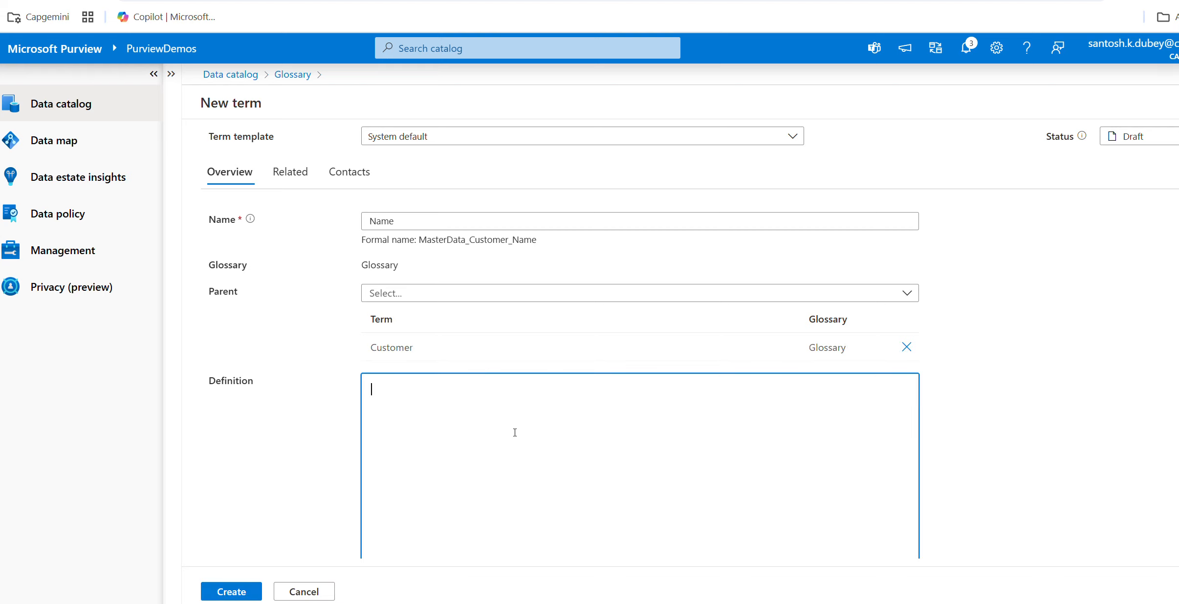
type("The first name + last name value")
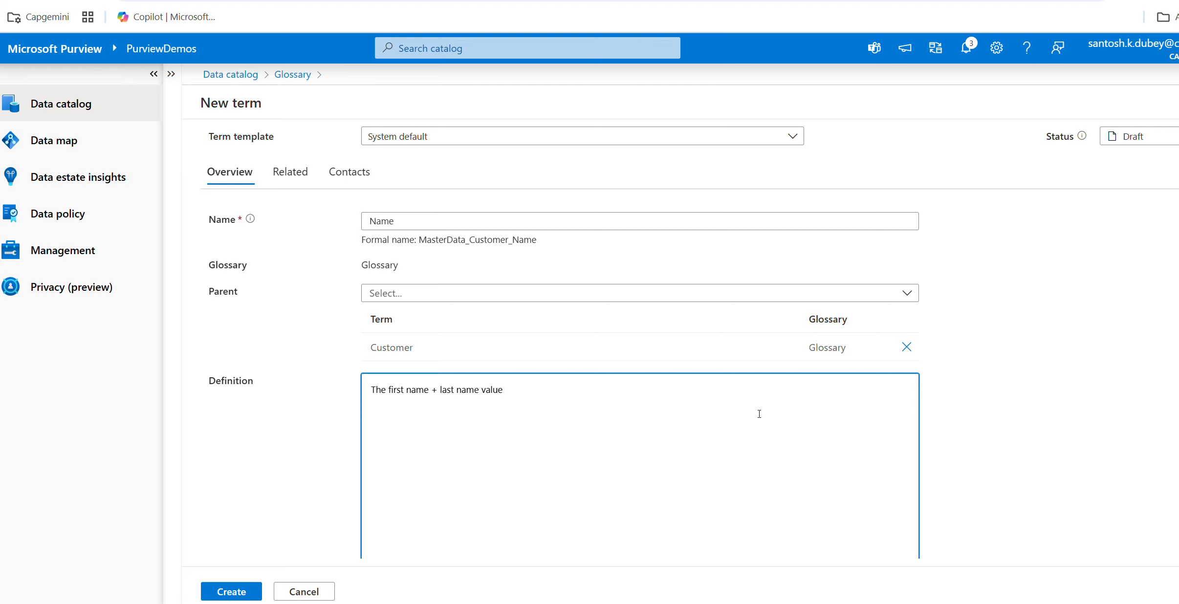
scroll(635, 342, "down", 3)
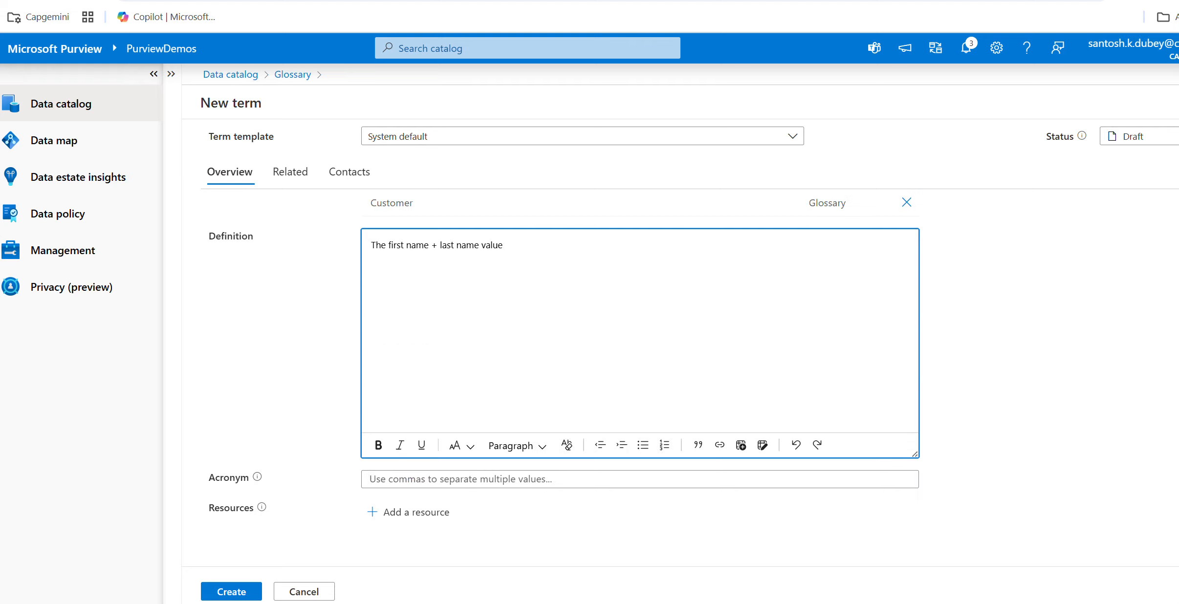
left_click(392, 478)
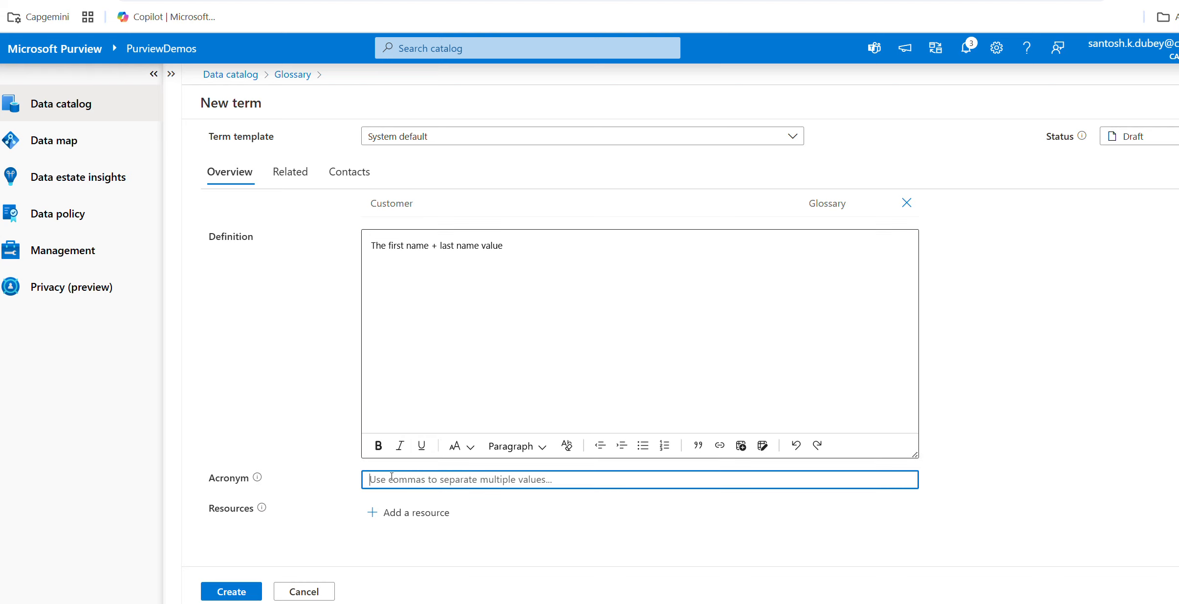
type("Client")
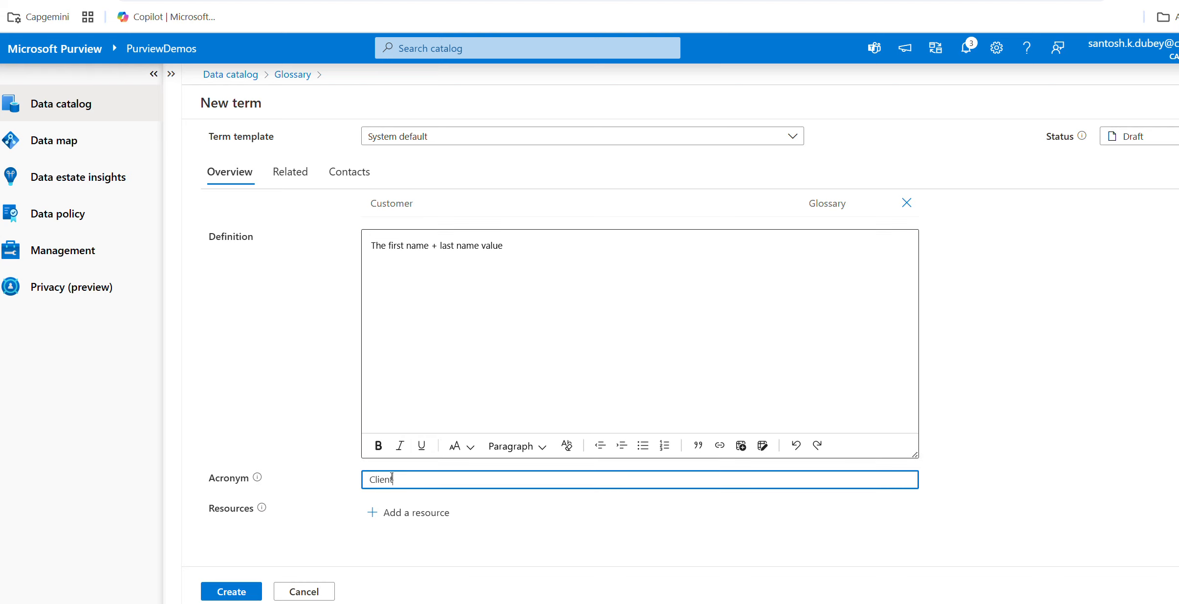
type(" first")
type("name")
type("+ las")
type("astname")
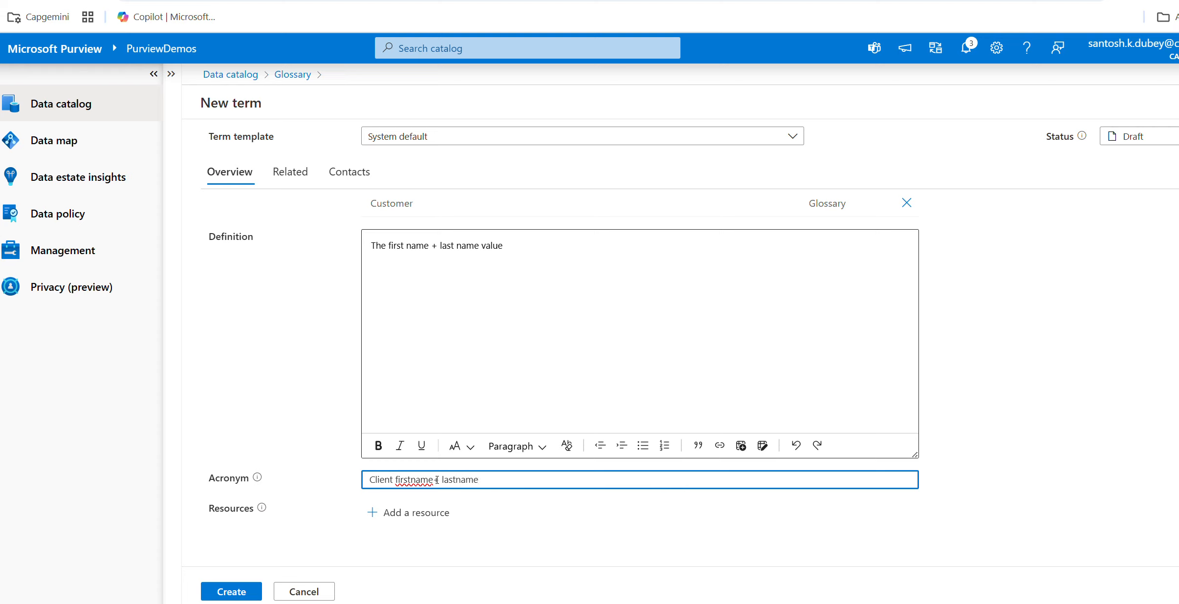
triple_click(398, 481)
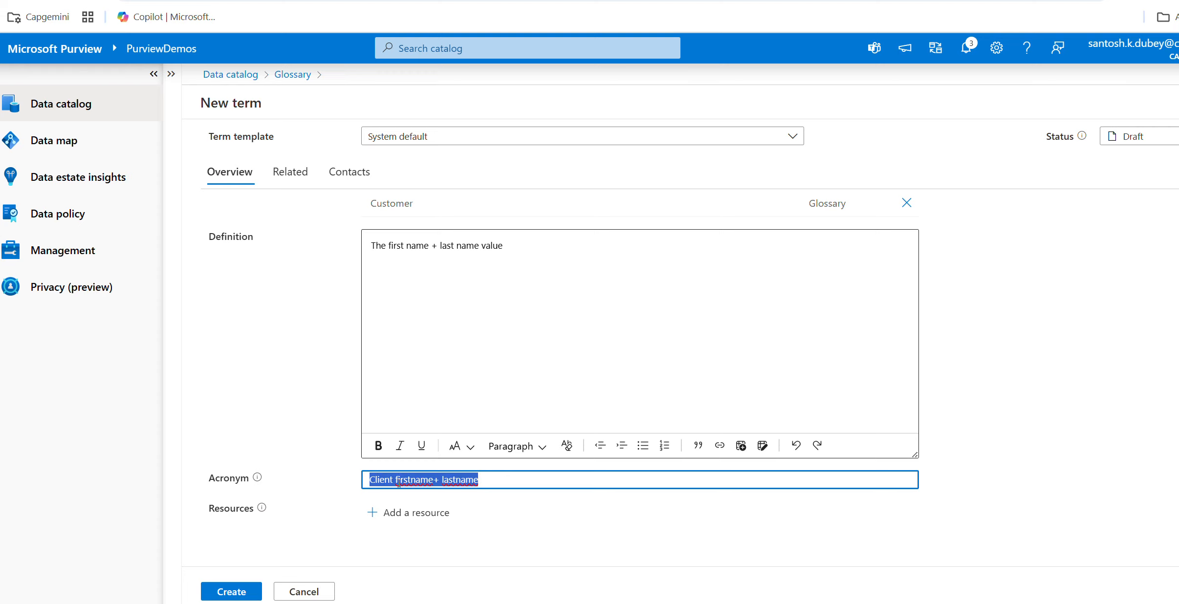
key("BackSpace")
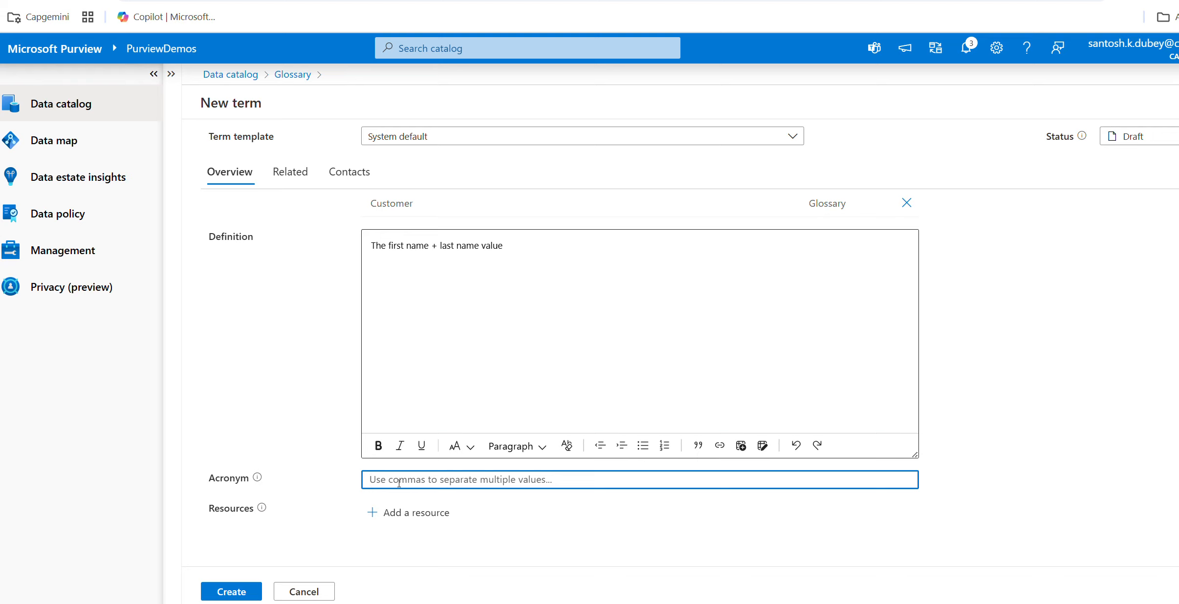
Step: Create the Name term and show its attributes in table view
left_click(238, 594)
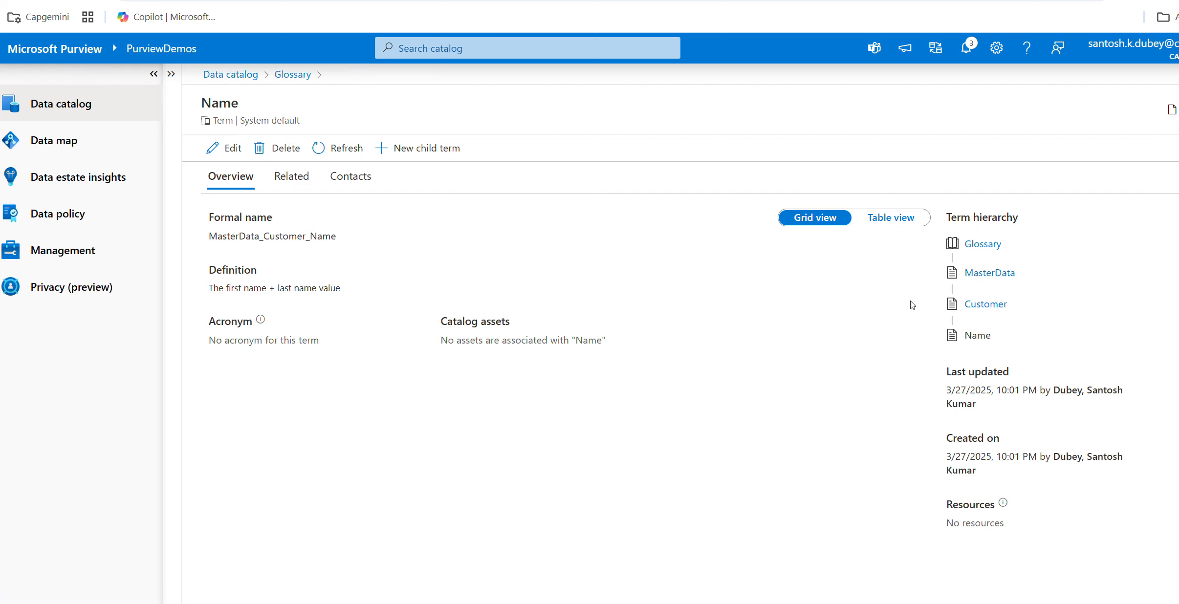
left_click(913, 225)
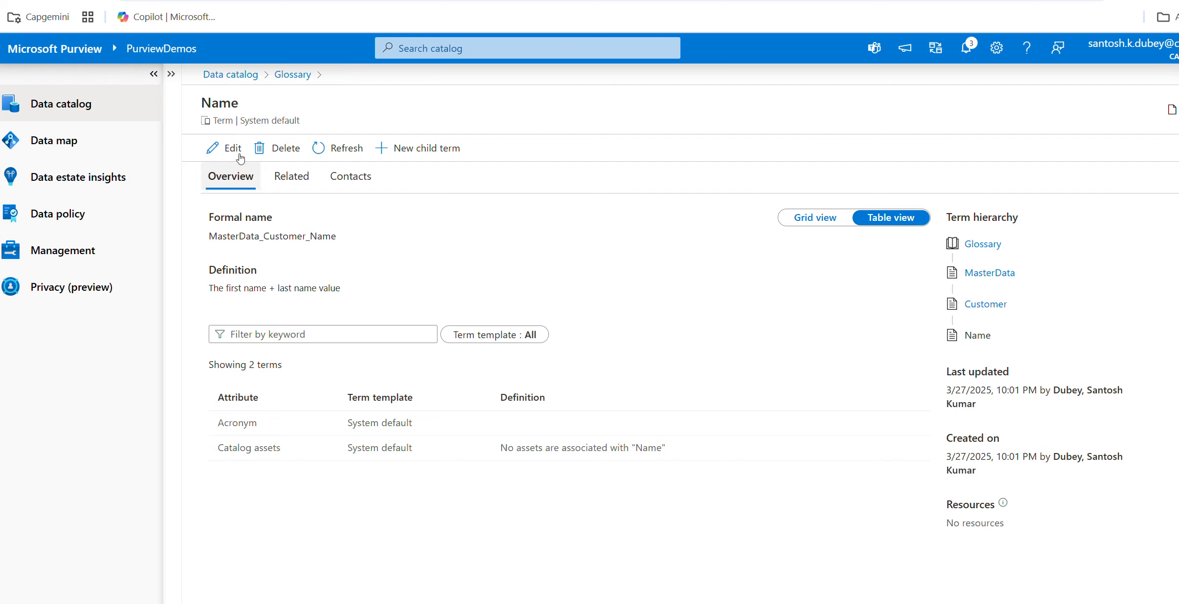
Step: Return to the business glossary and display the terms of Glossary in hierarchical view to check their status
left_click(292, 74)
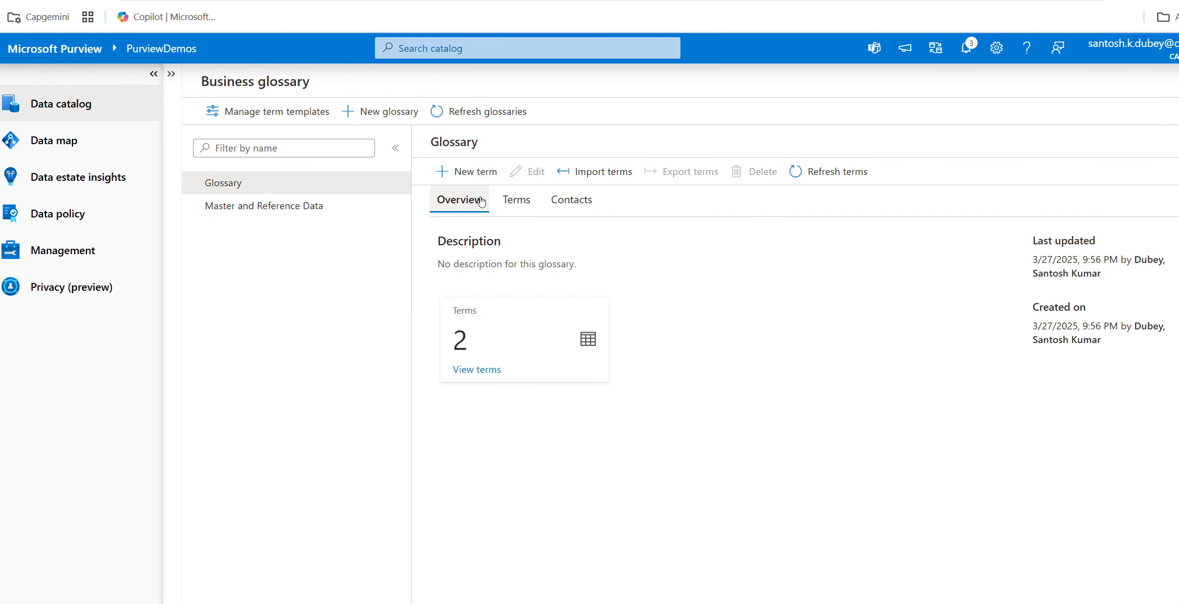
left_click(465, 371)
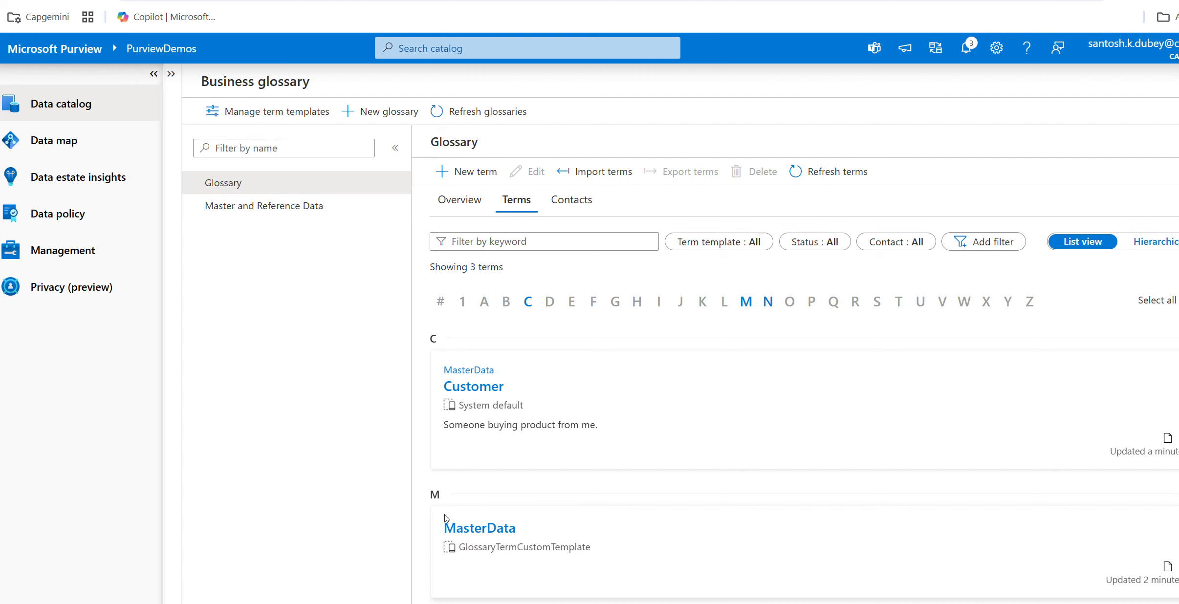
left_click(1152, 243)
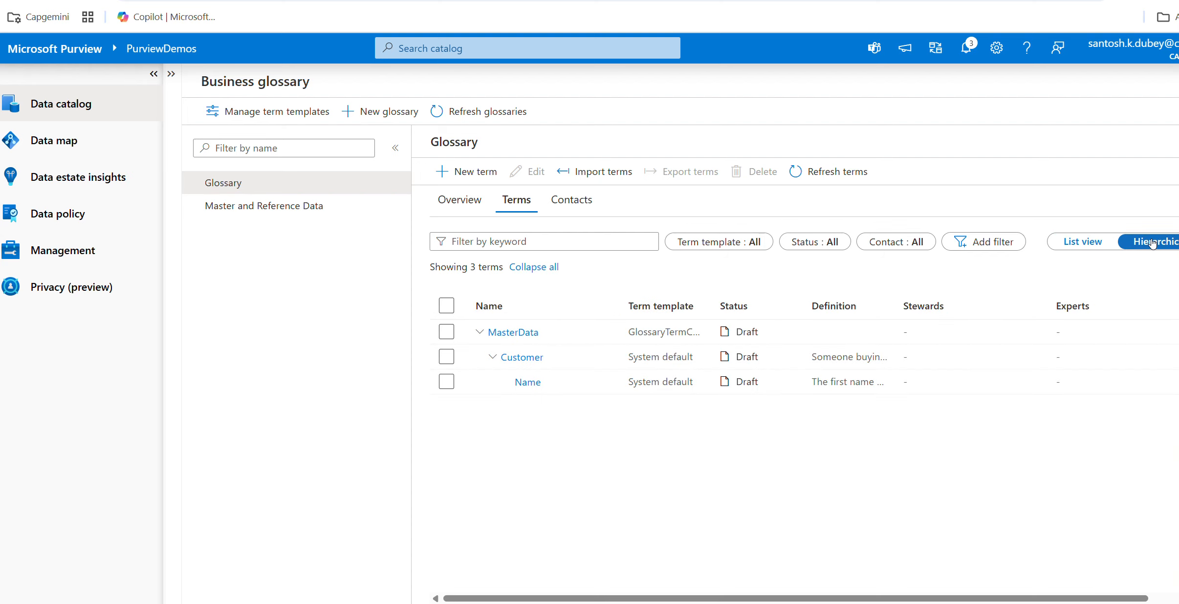
mouse_move(574, 331)
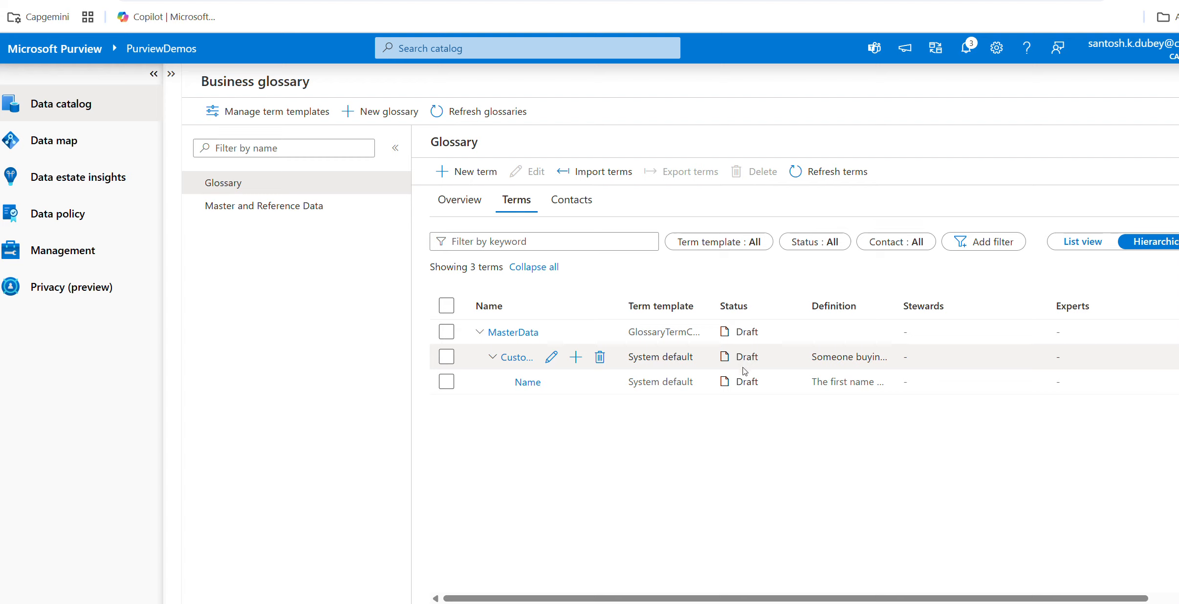
mouse_move(743, 381)
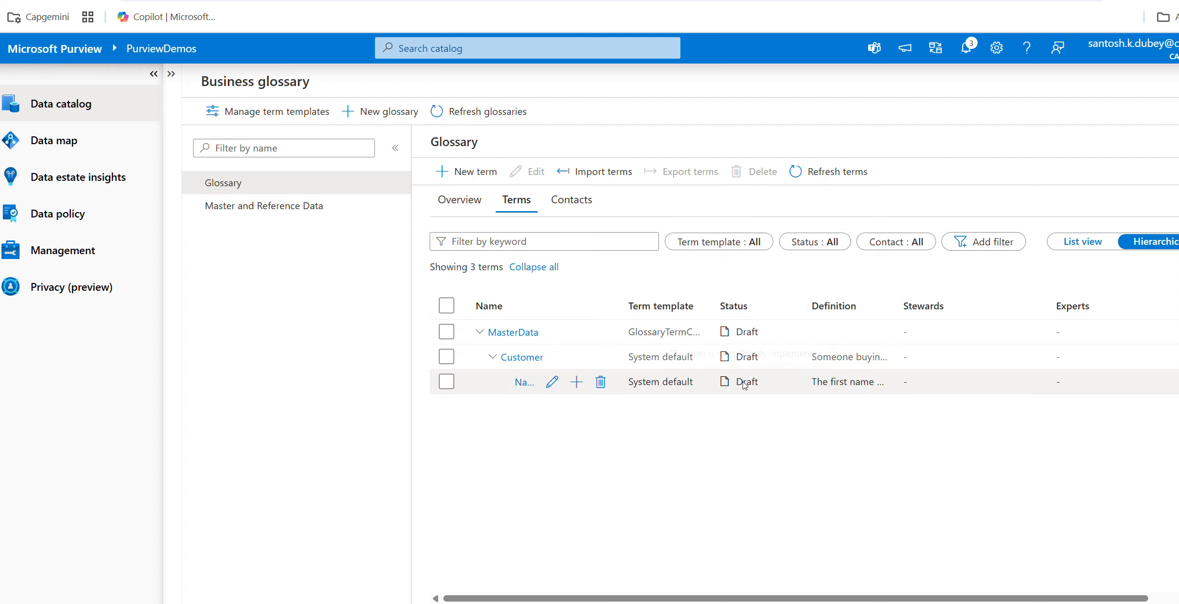
Step: Edit the Name term, set its status to Approved and save it
left_click(552, 384)
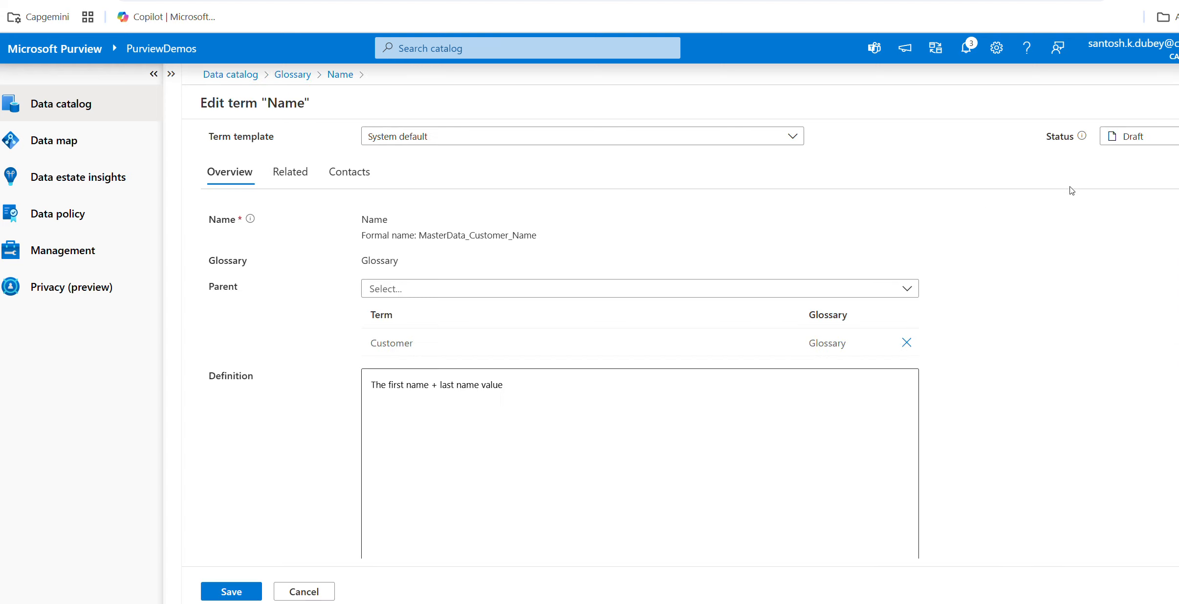
left_click(1128, 137)
left_click(1132, 188)
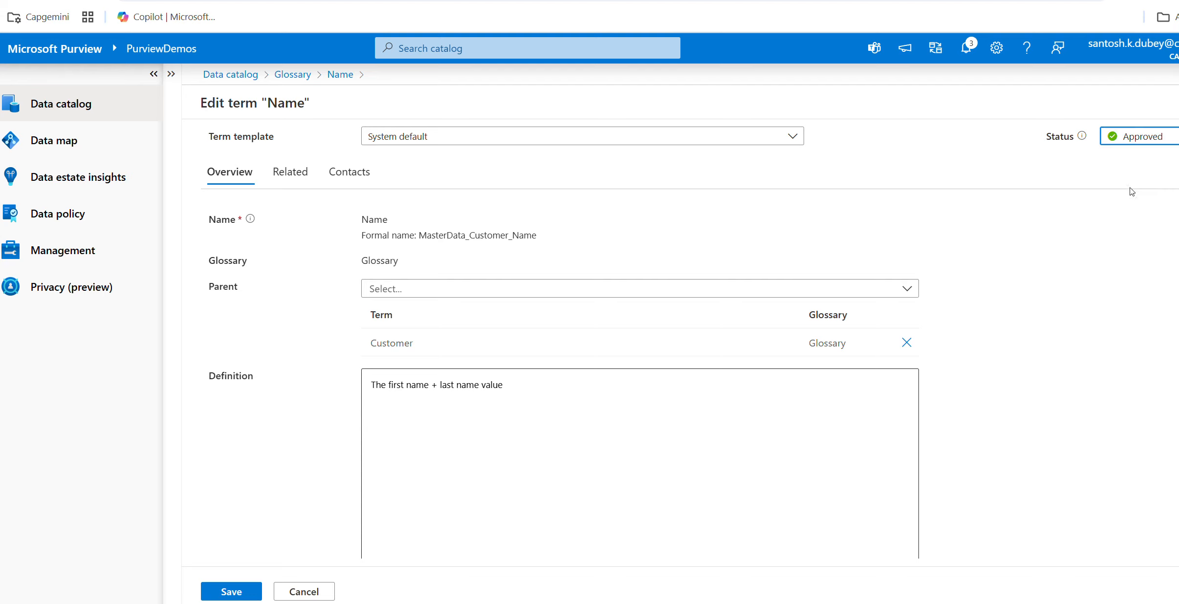
left_click(233, 591)
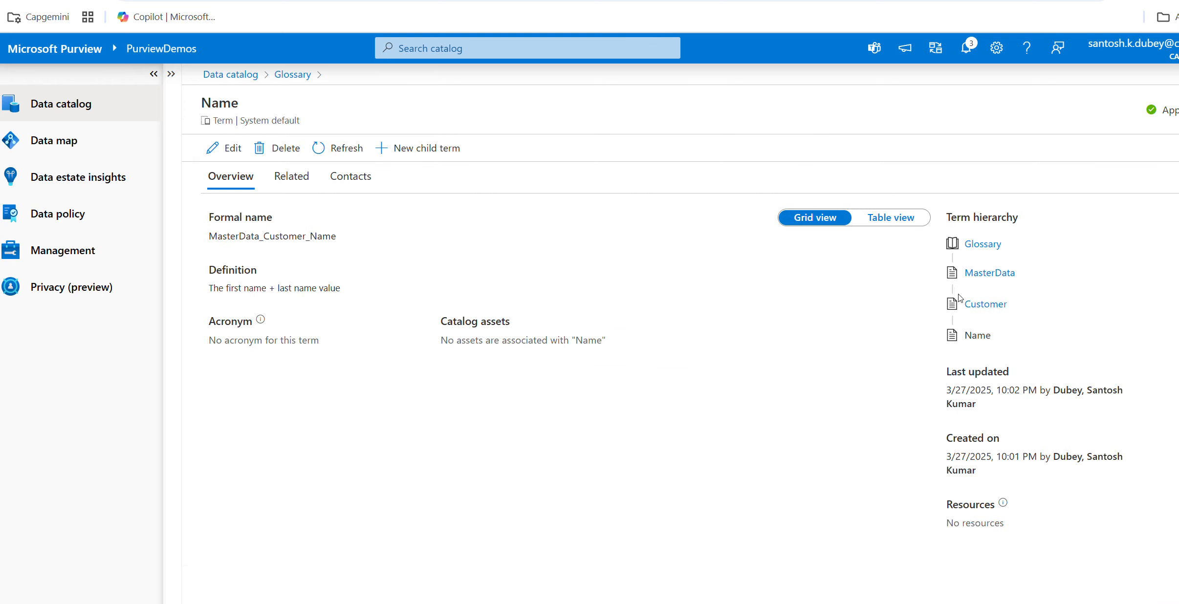
Step: Open the parent term Customer, change its status to Approved and save the term
left_click(974, 305)
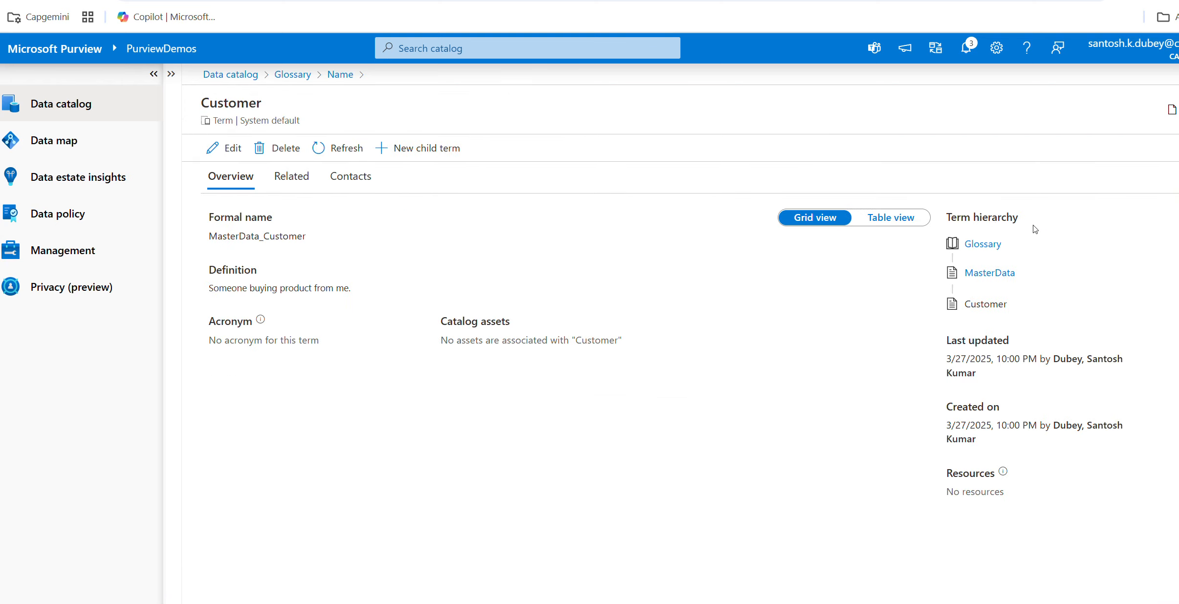
left_click(220, 155)
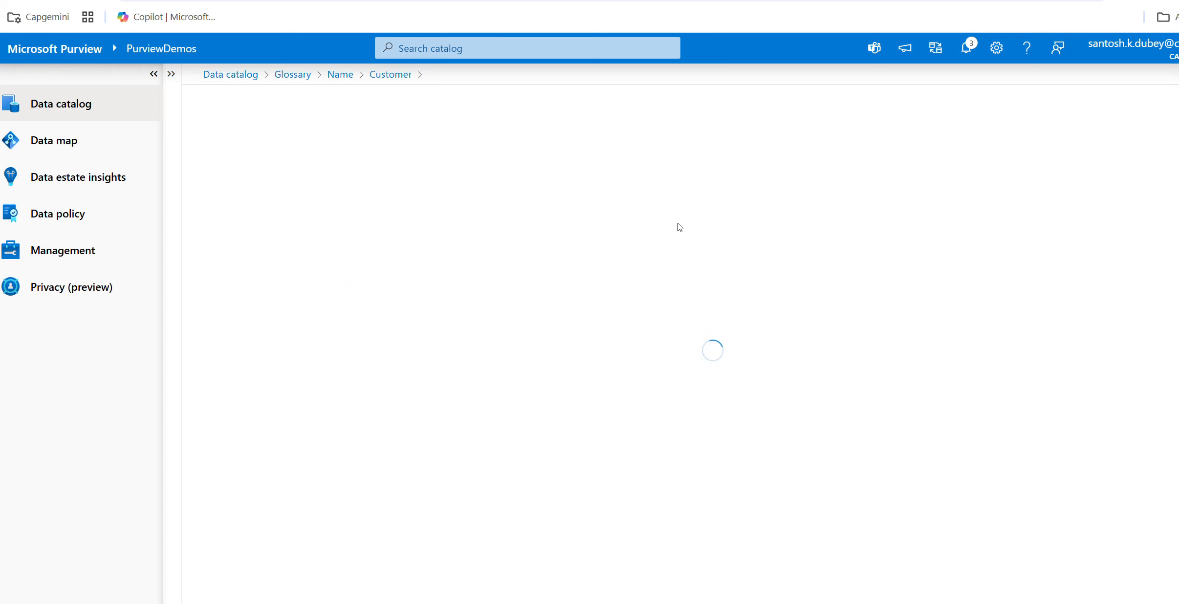
left_click(1134, 138)
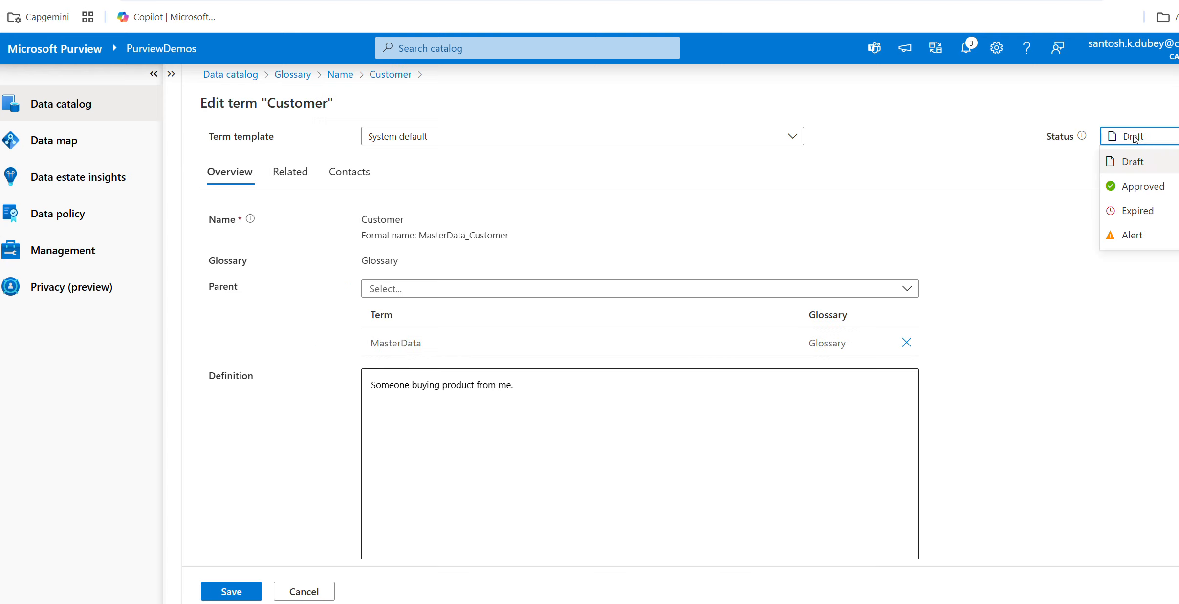
left_click(1139, 186)
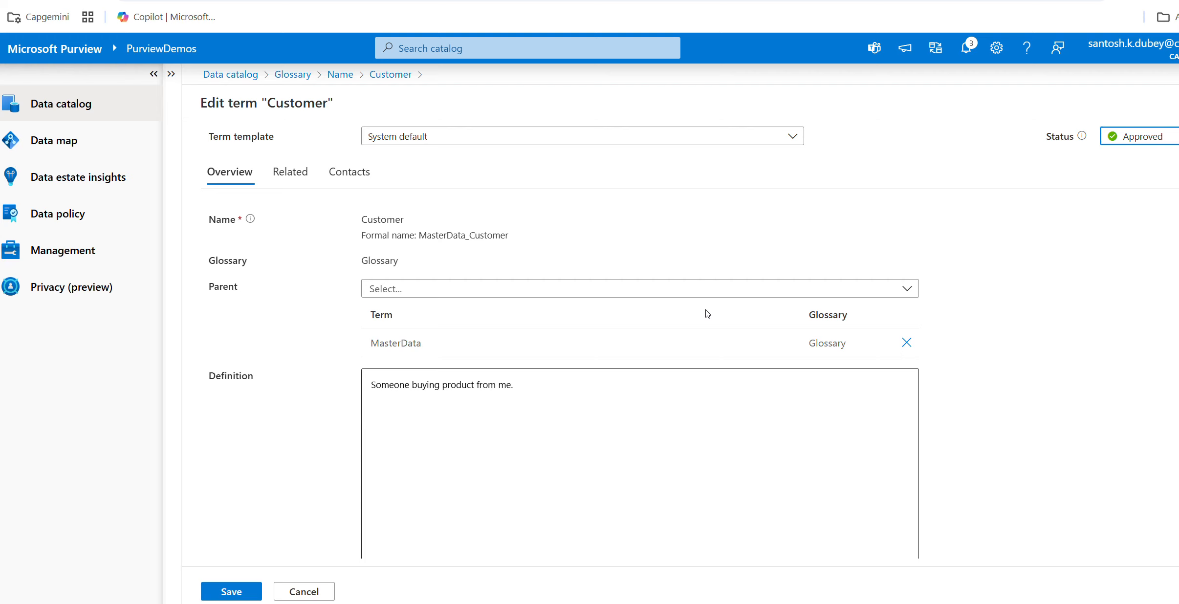
left_click(230, 593)
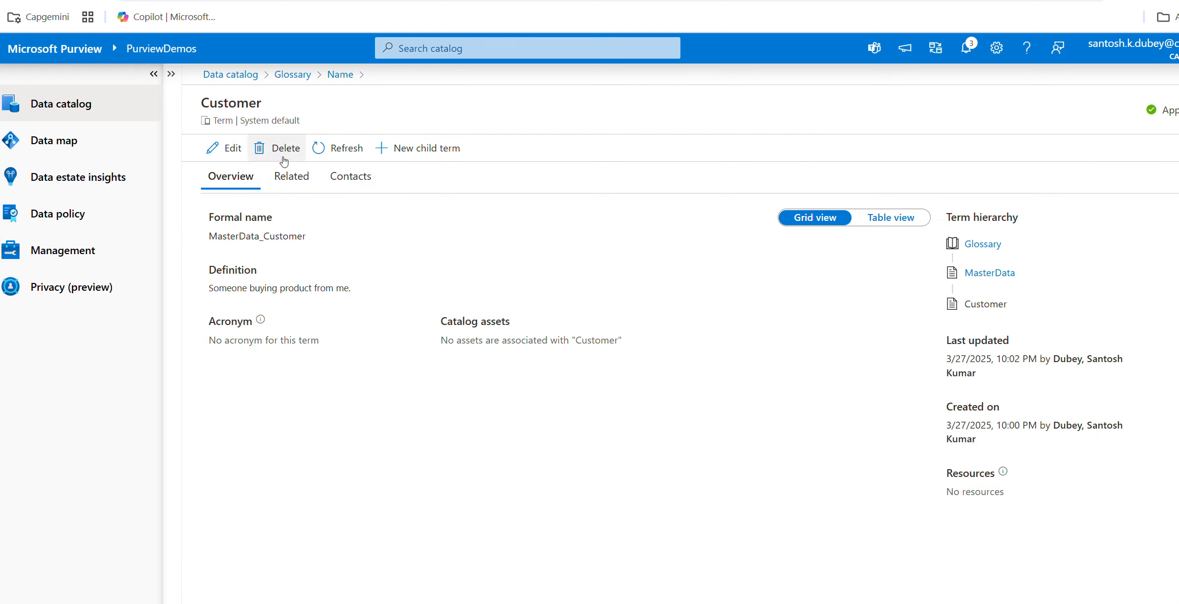
Step: Open the top-level term MasterData, set its status to Approved and save the change
left_click(980, 272)
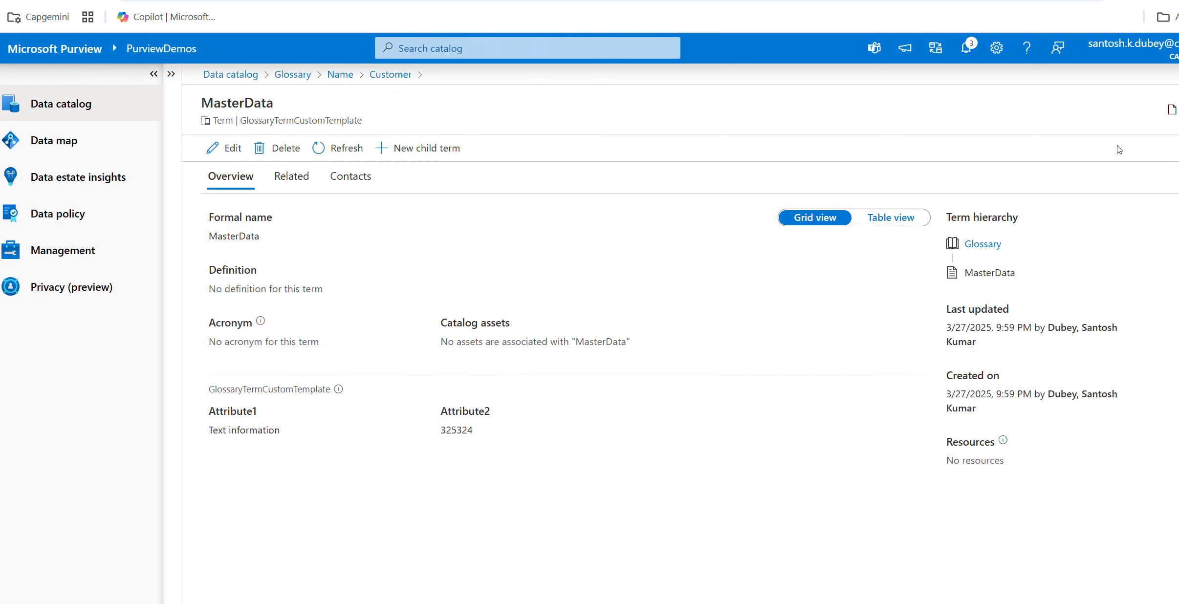
left_click(231, 148)
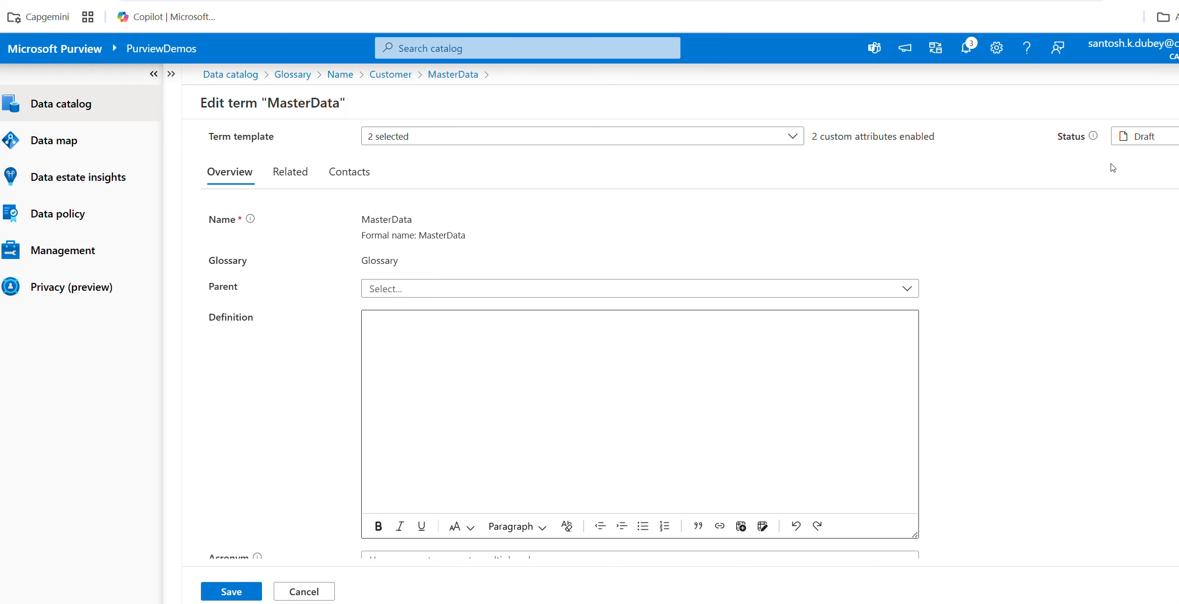
left_click(1146, 138)
left_click(1143, 189)
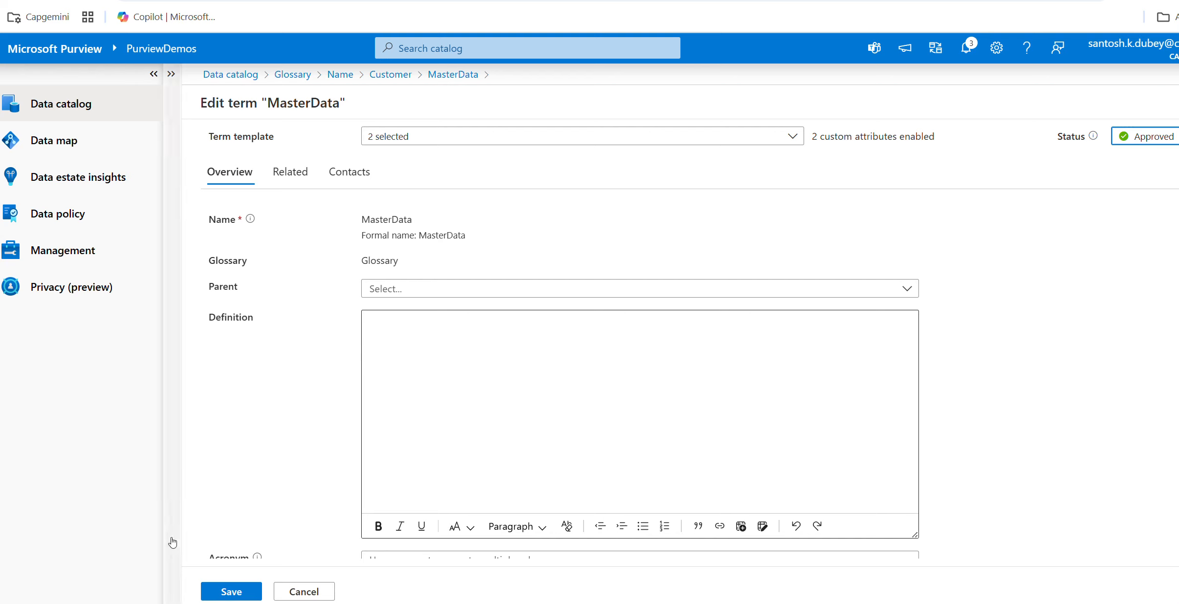
left_click(228, 591)
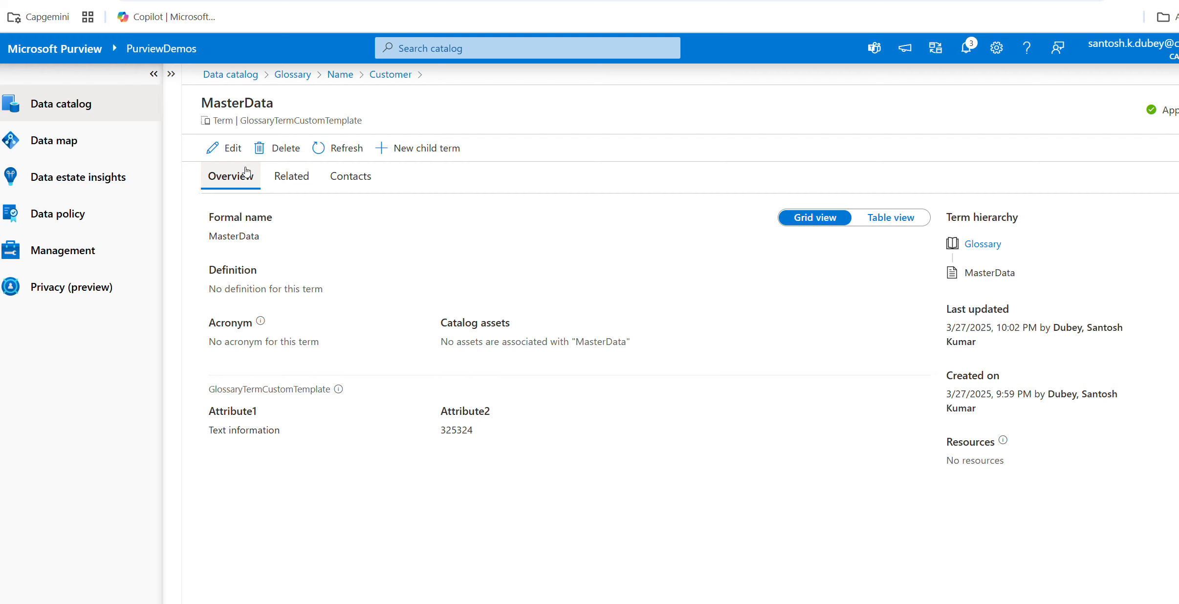
Step: Go back to the business glossary and review the status of all terms in Glossary
left_click(293, 75)
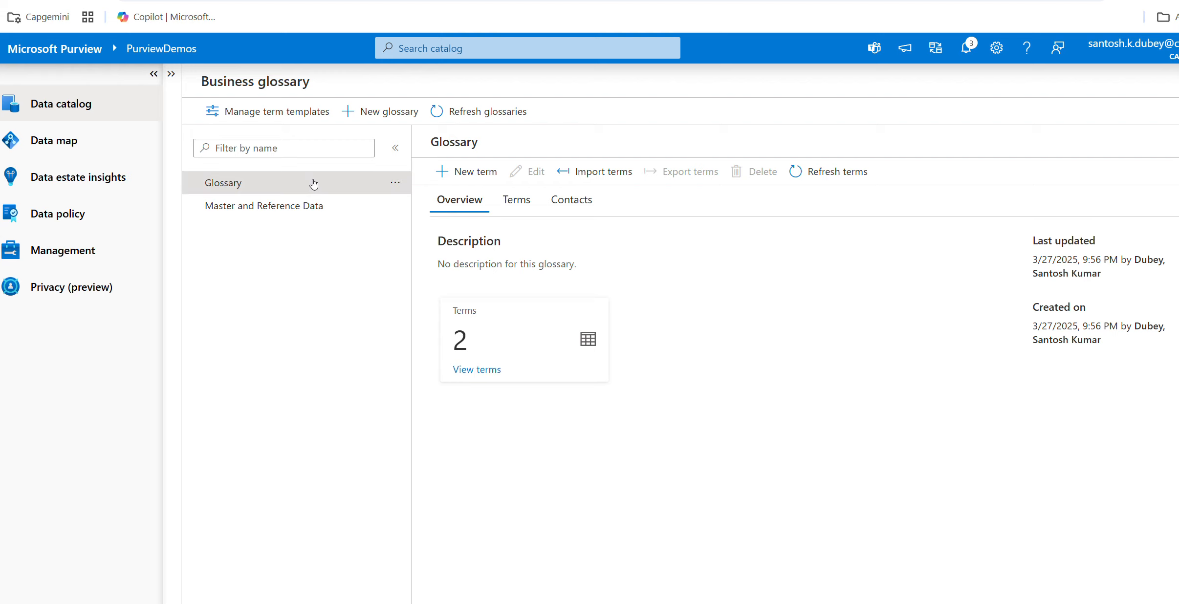
left_click(477, 370)
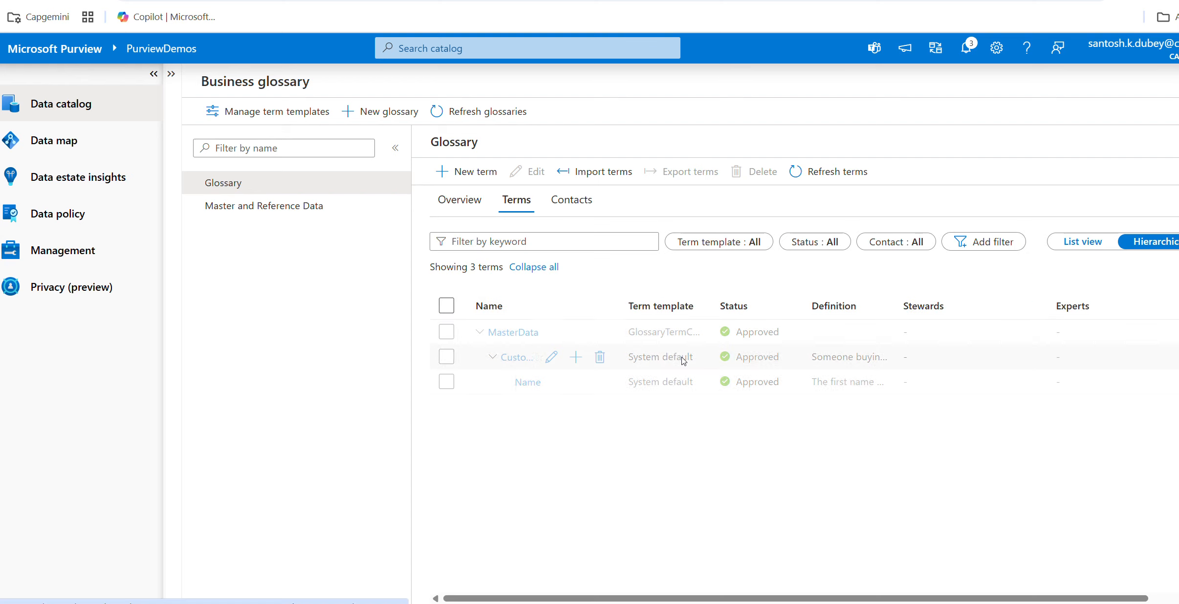